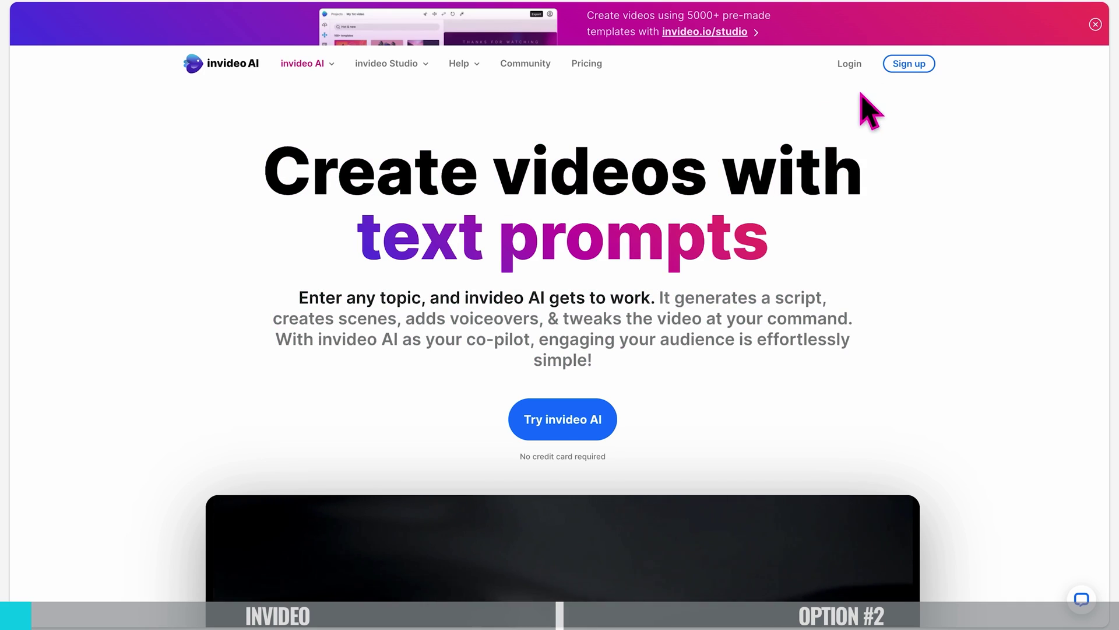
Step: Log in, start a Youtube shorts AI video, and enter the topic 'top 3 travel tips when travelling to australia'
left_click(850, 65)
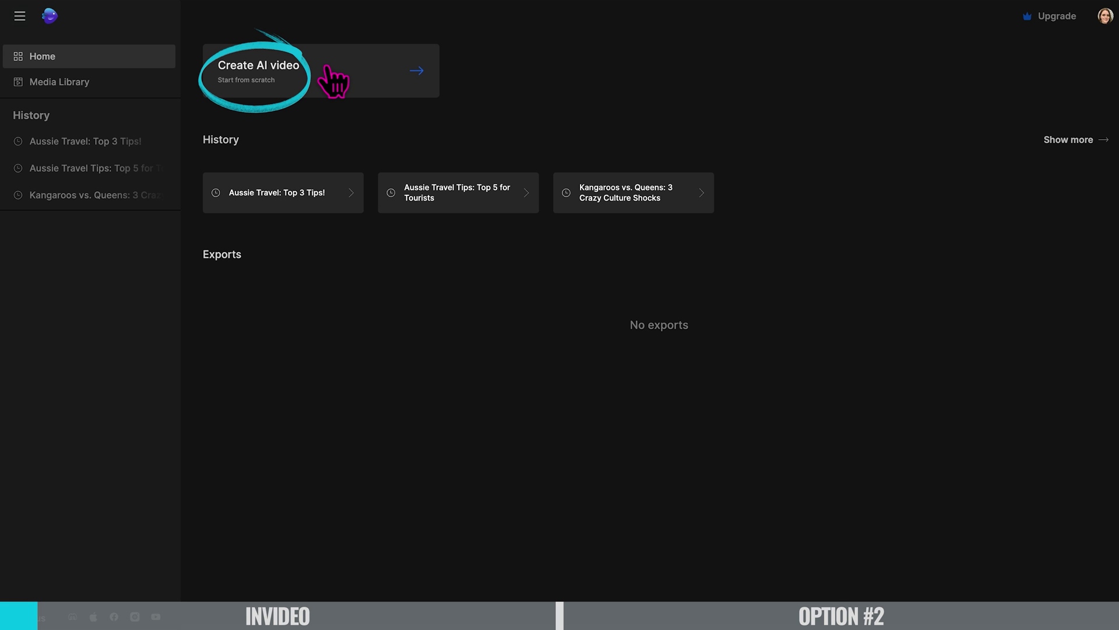
left_click(423, 71)
left_click(770, 61)
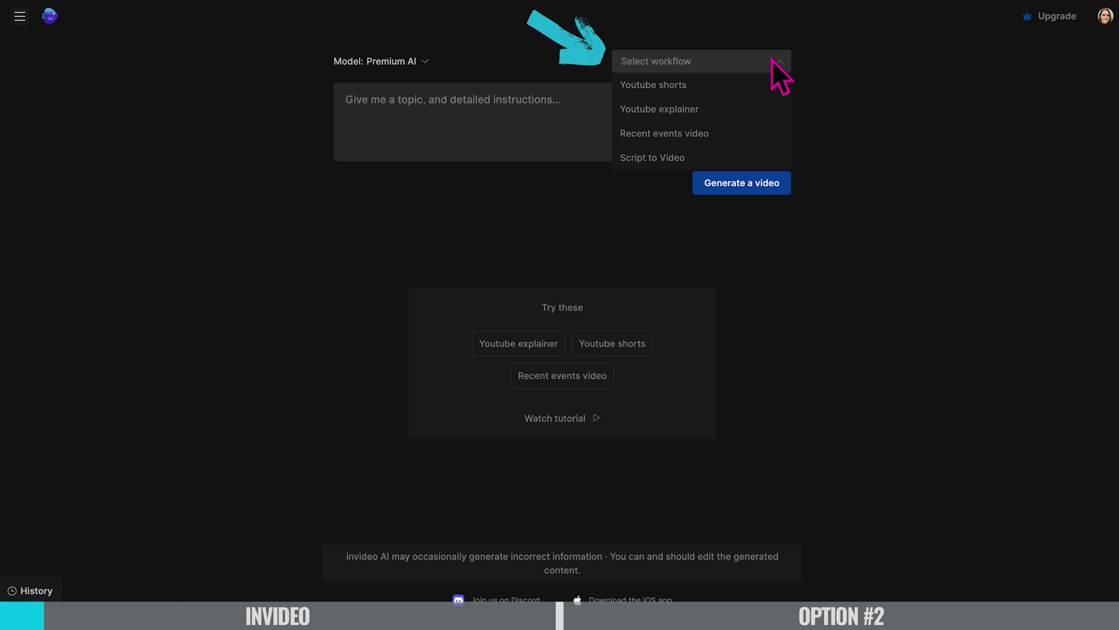
left_click(726, 89)
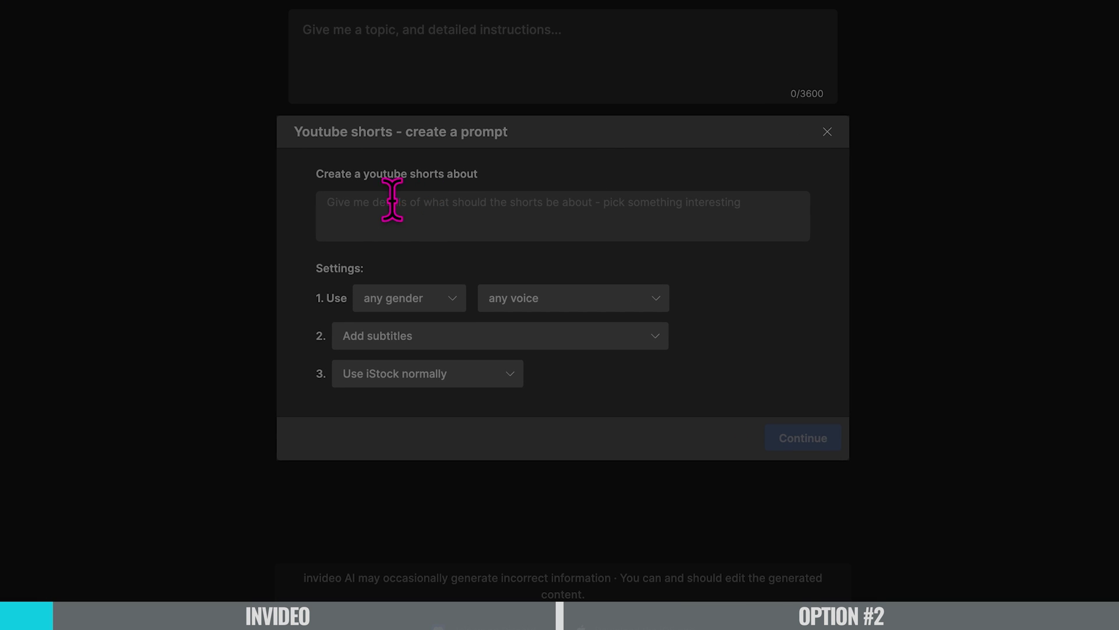
left_click(477, 213)
type("top 3 travel tips when travel")
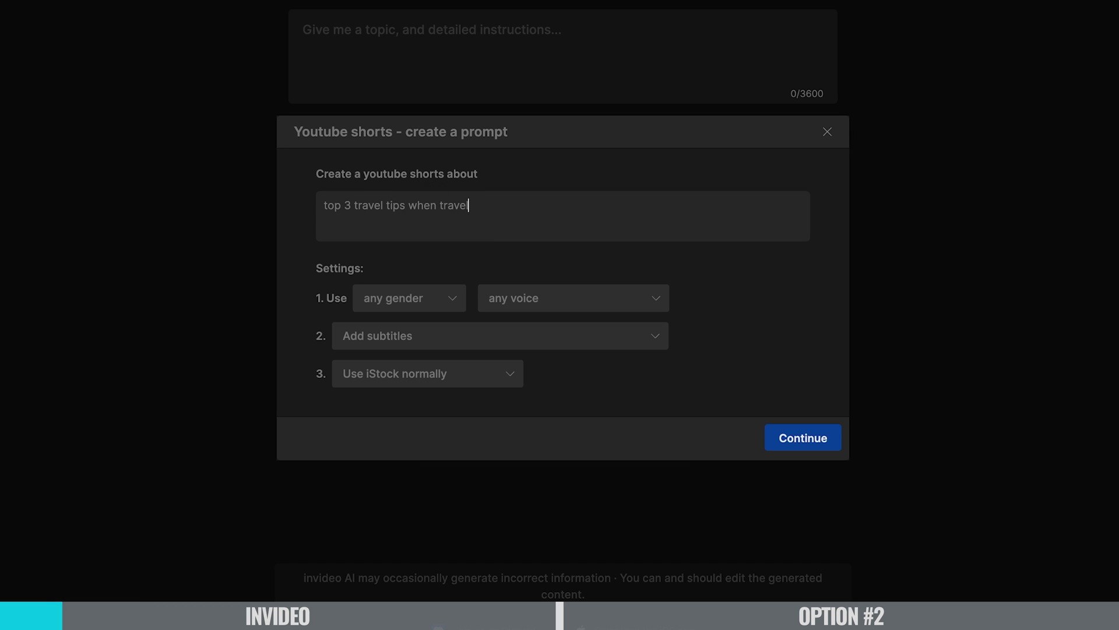
type("ling to australia")
Step: Set the narrator to a female with an Australian voice
left_click(452, 299)
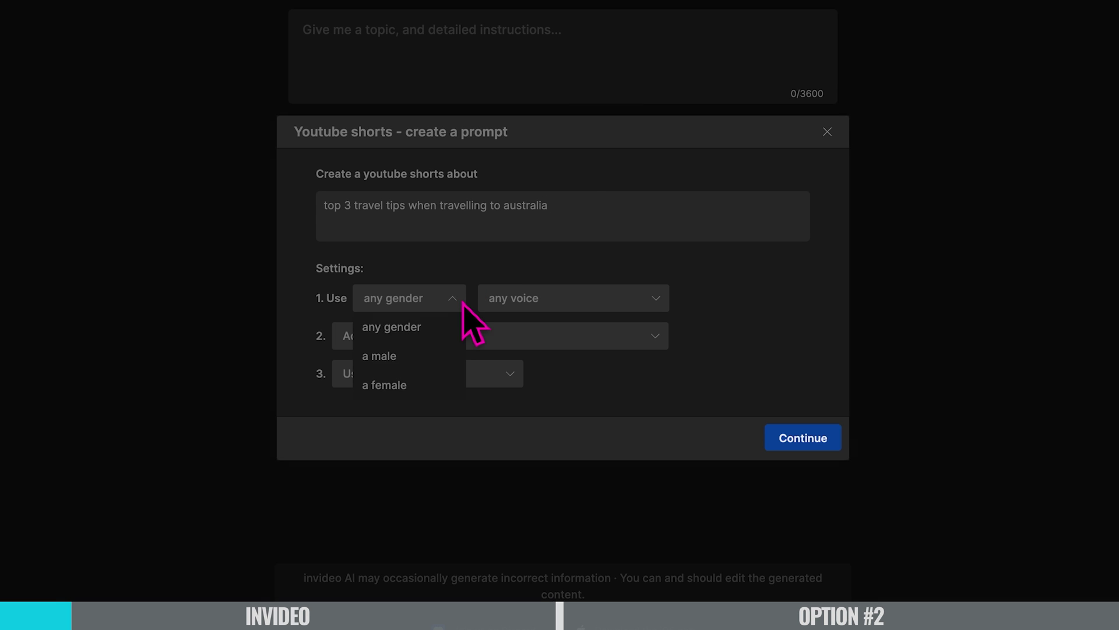
left_click(433, 385)
left_click(646, 302)
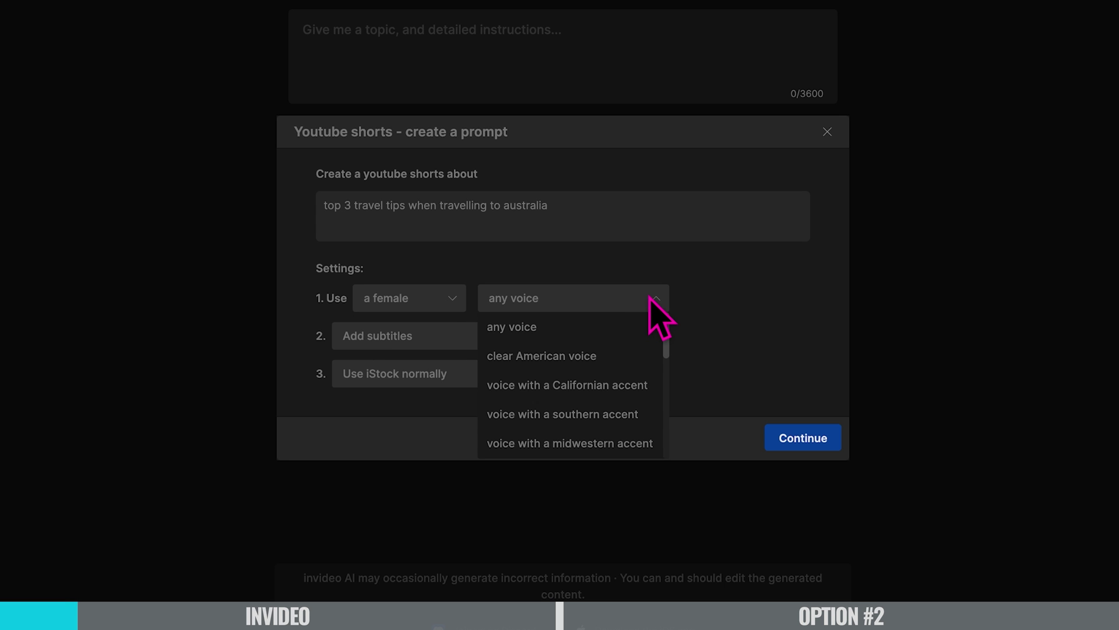
scroll(650, 352, "down", 5)
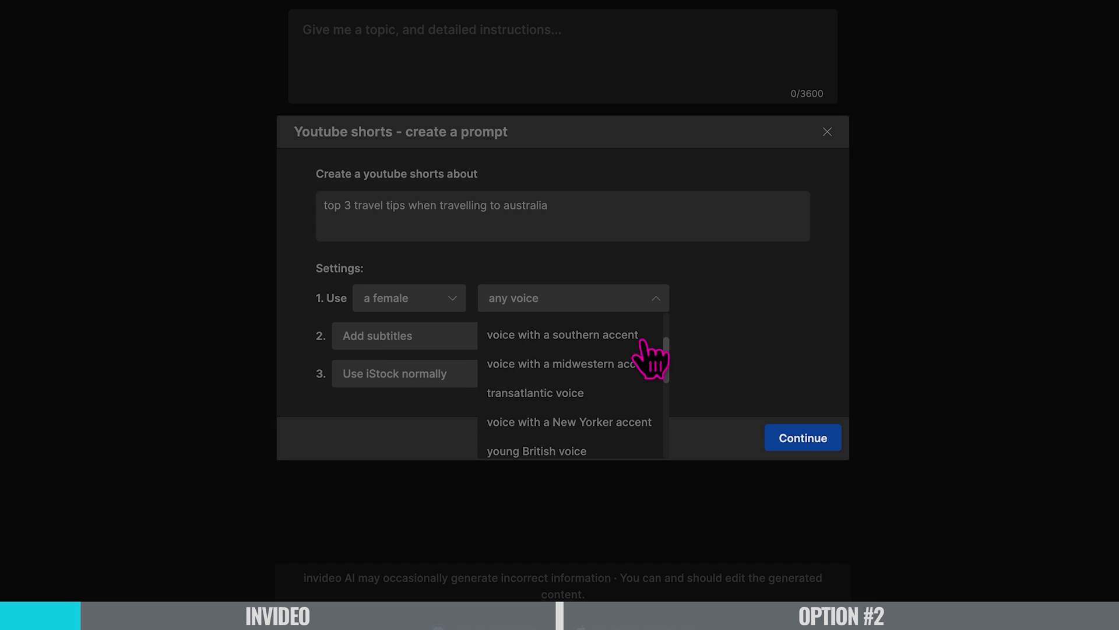
scroll(642, 343, "down", 3)
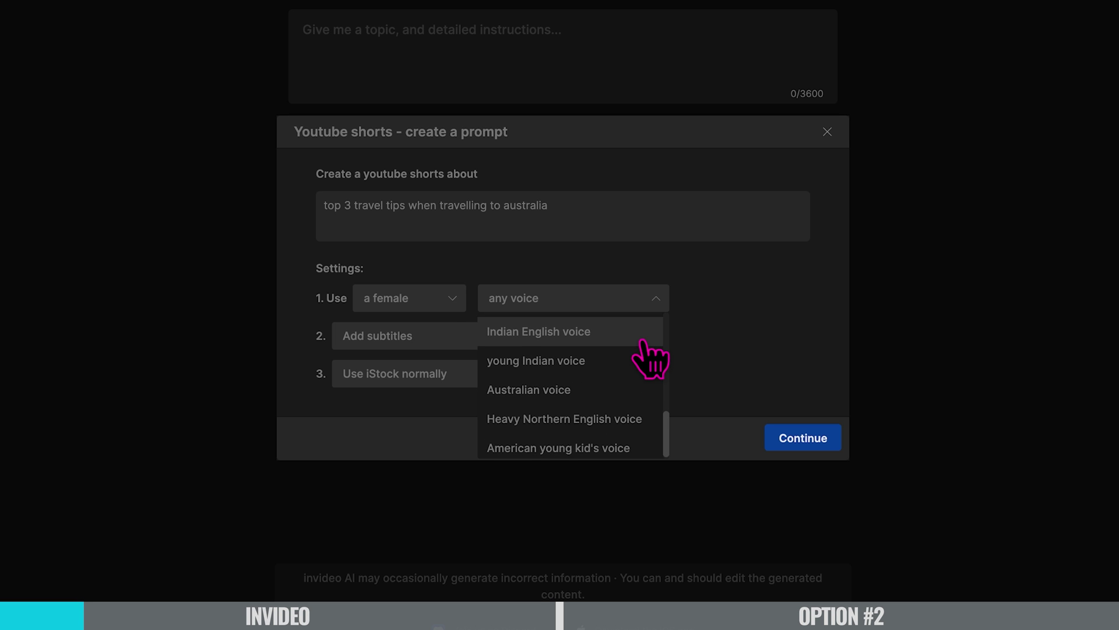
left_click(625, 395)
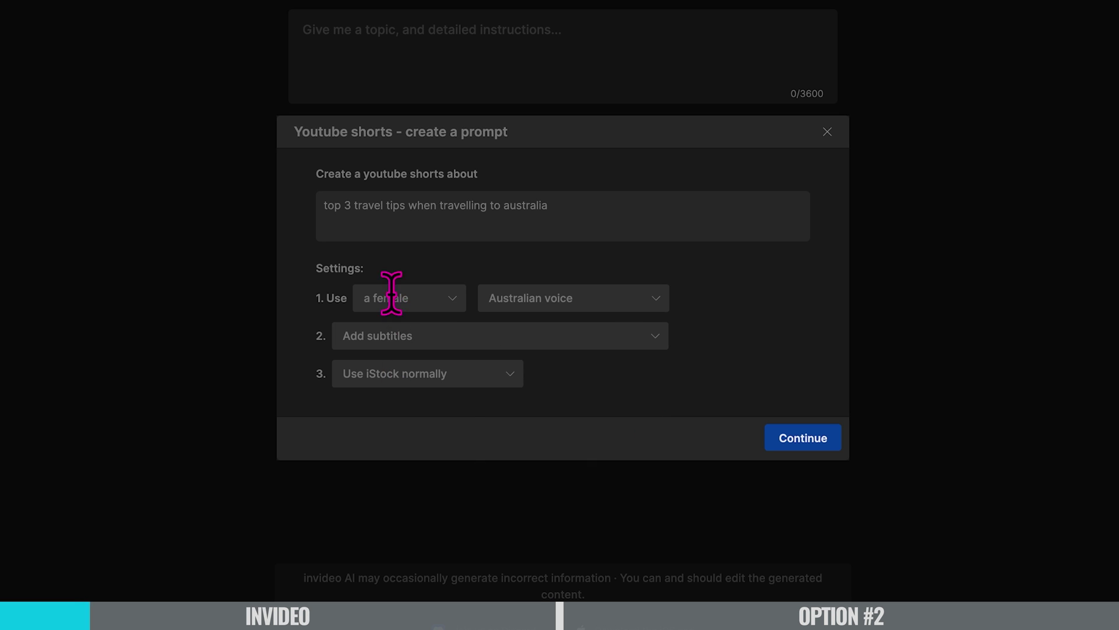
Step: Keep Add subtitles and normal iStock use, then turn the settings into the main prompt
left_click(536, 332)
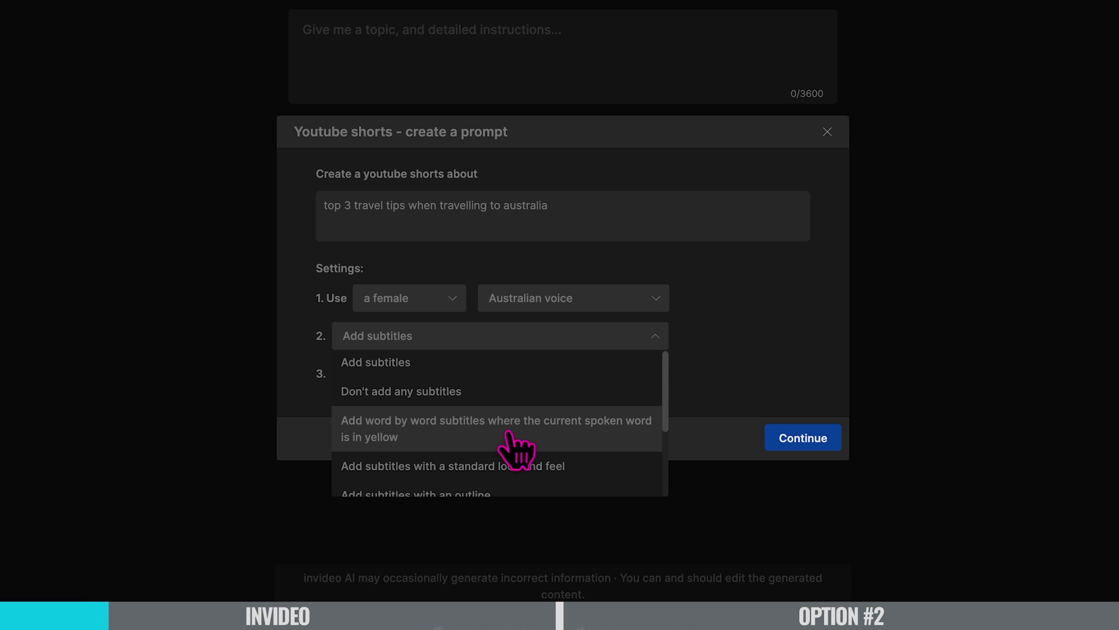
scroll(509, 434, "down", 2)
scroll(516, 443, "up", 3)
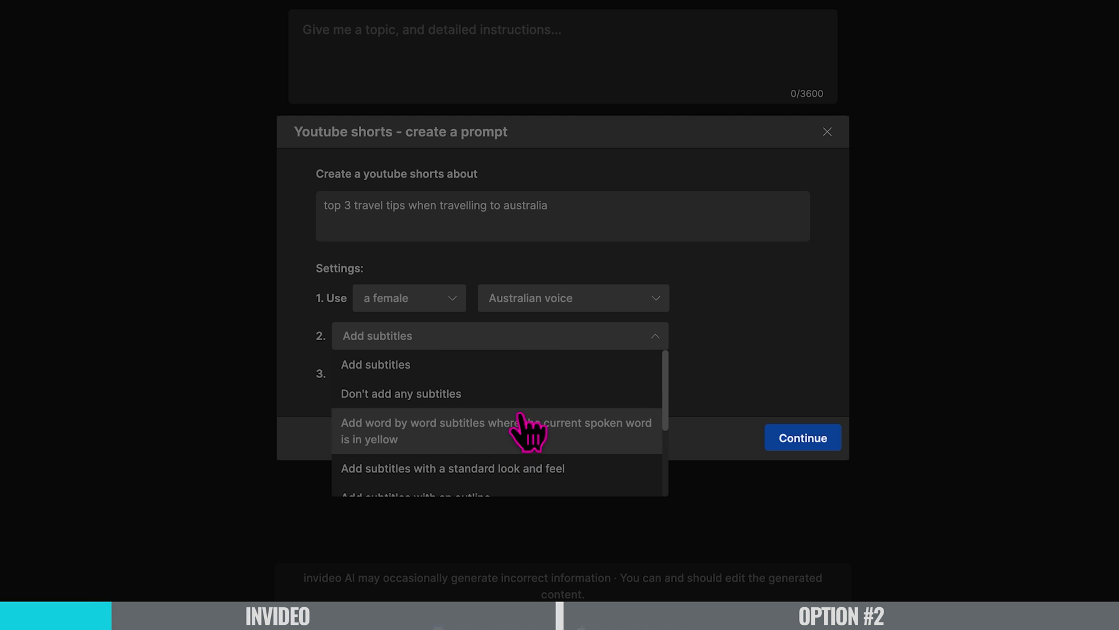
left_click(492, 340)
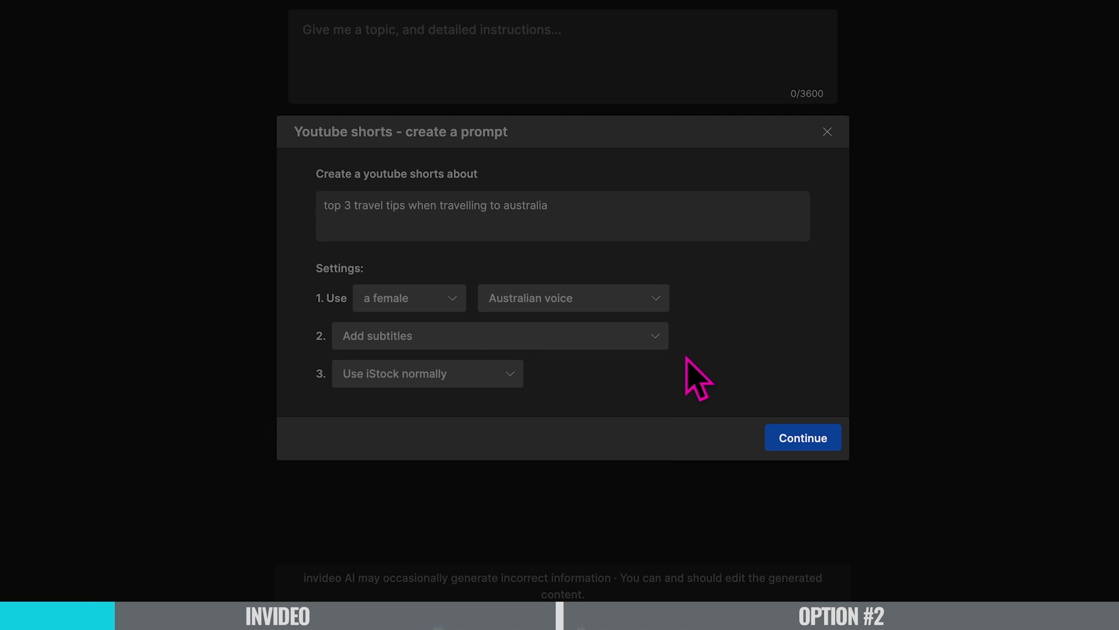
left_click(512, 374)
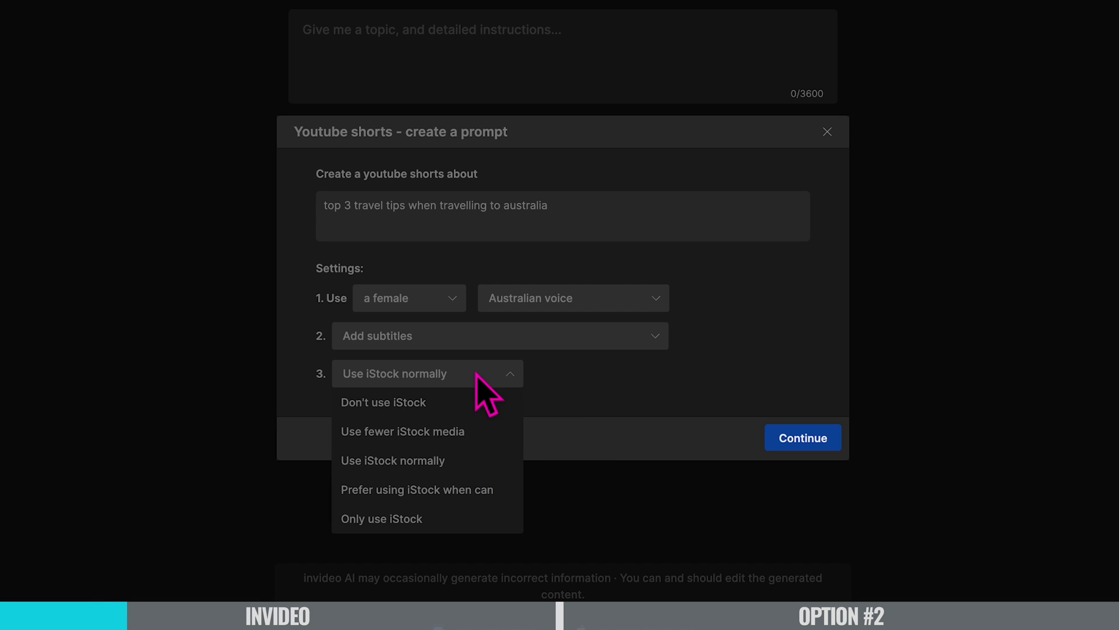
left_click(803, 437)
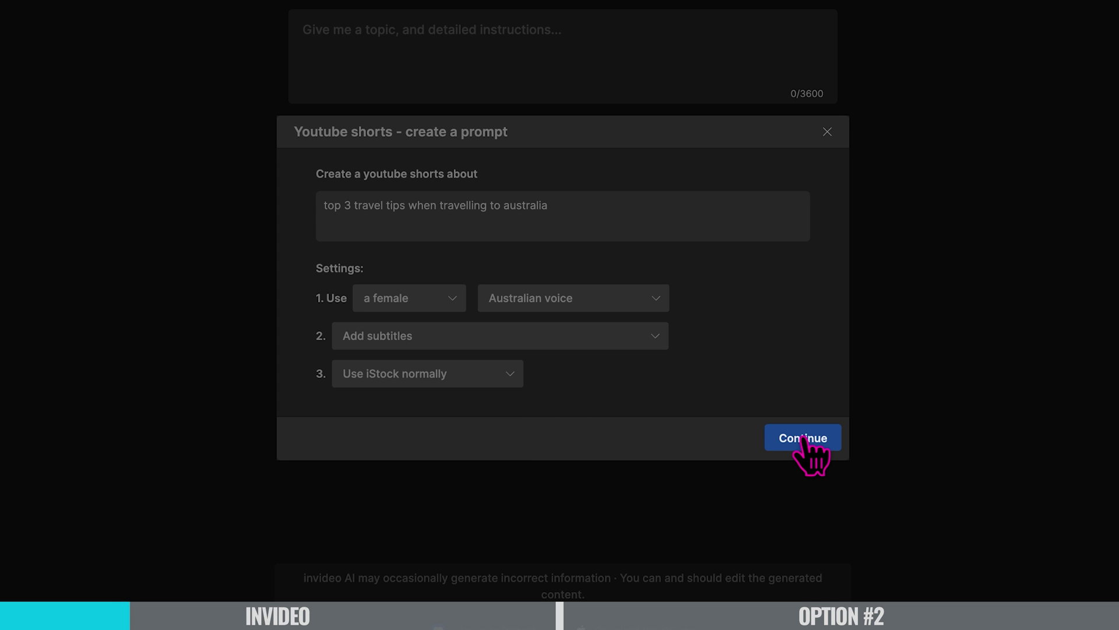
left_click(802, 438)
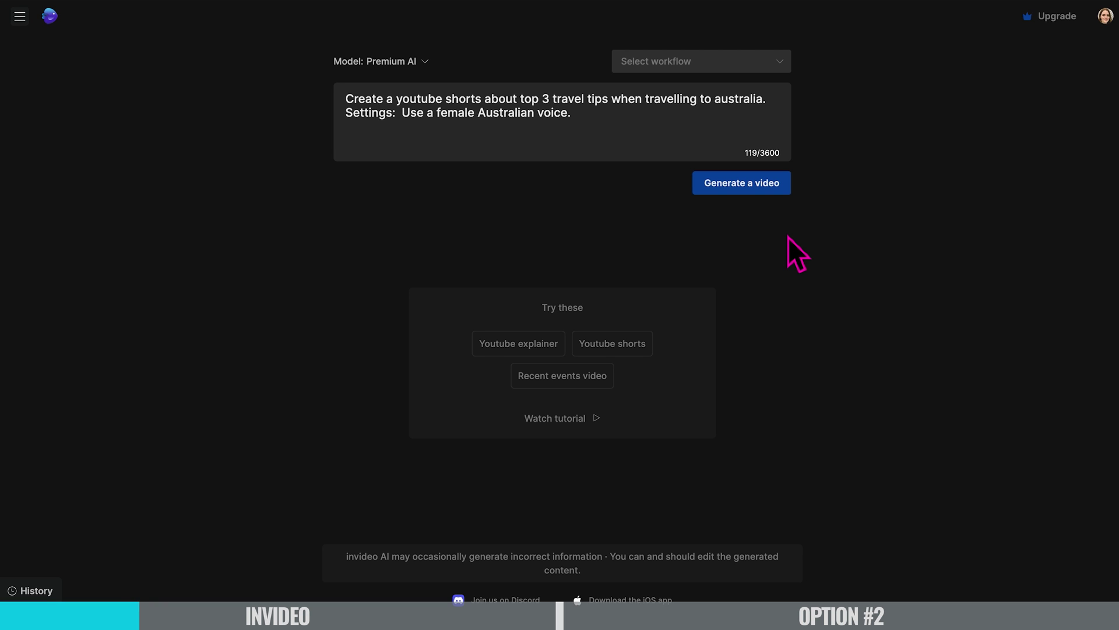
Step: Generate the video from the prompt with Adventure Seekers as the target audience
left_click(723, 186)
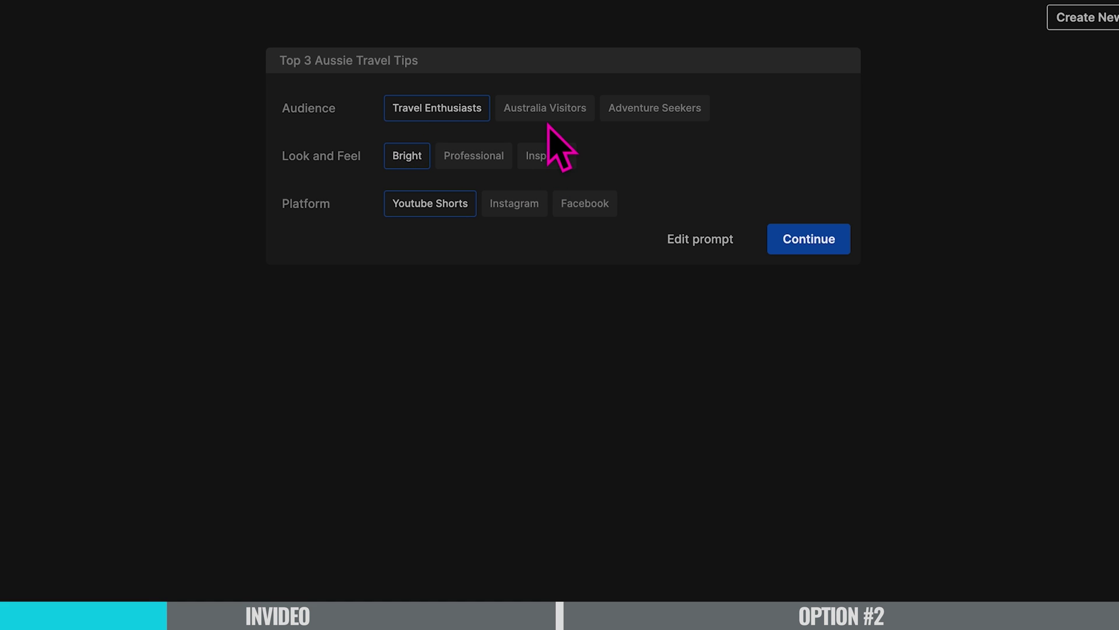
left_click(676, 112)
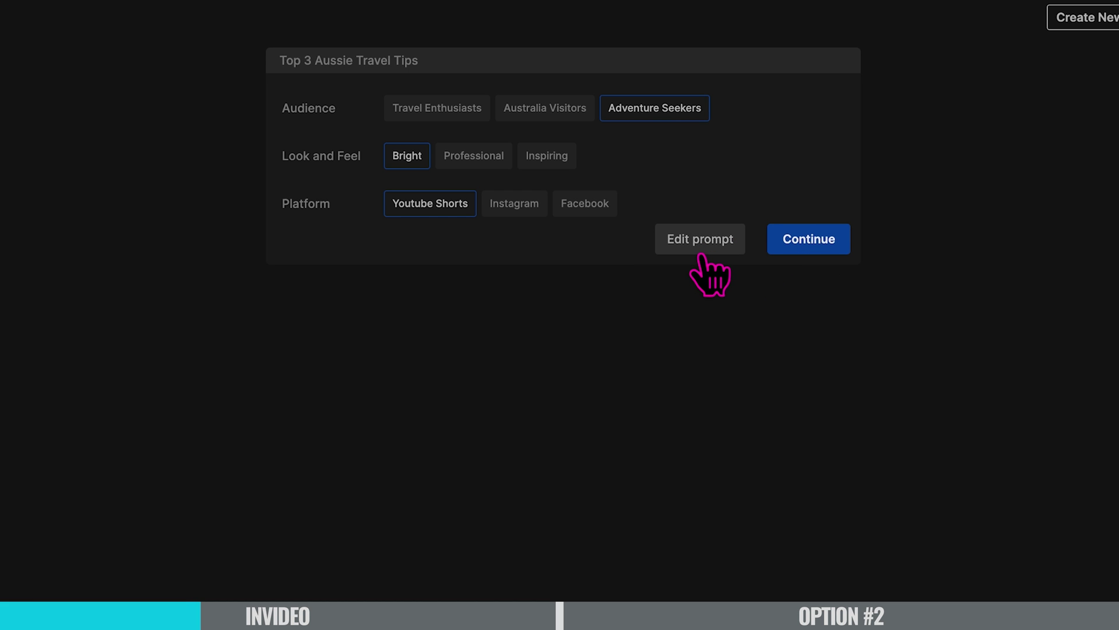
left_click(806, 252)
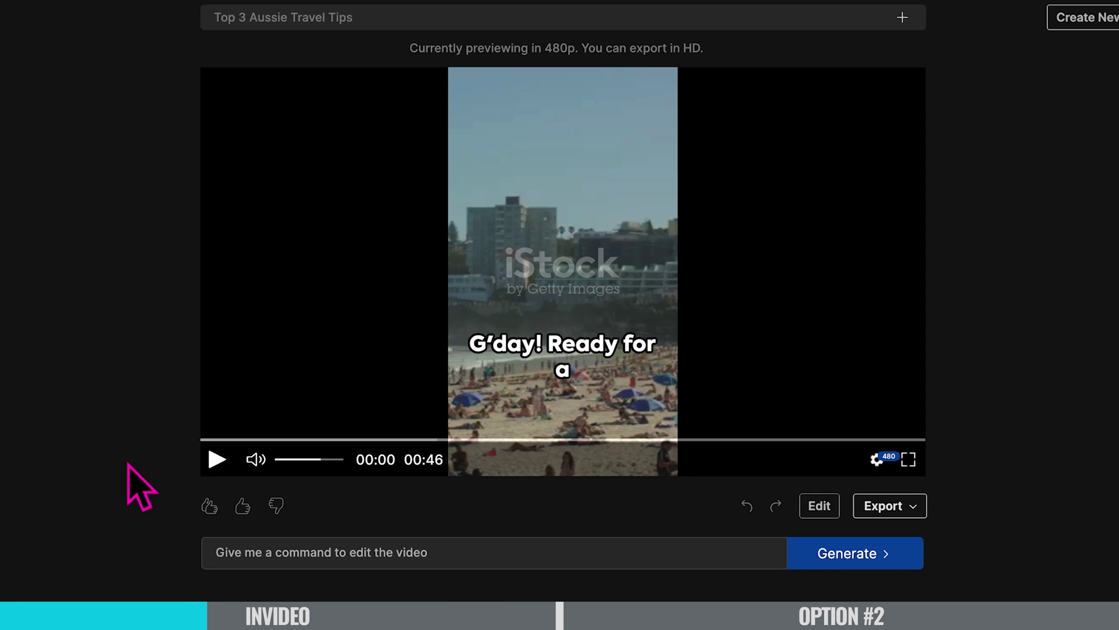
left_click(217, 459)
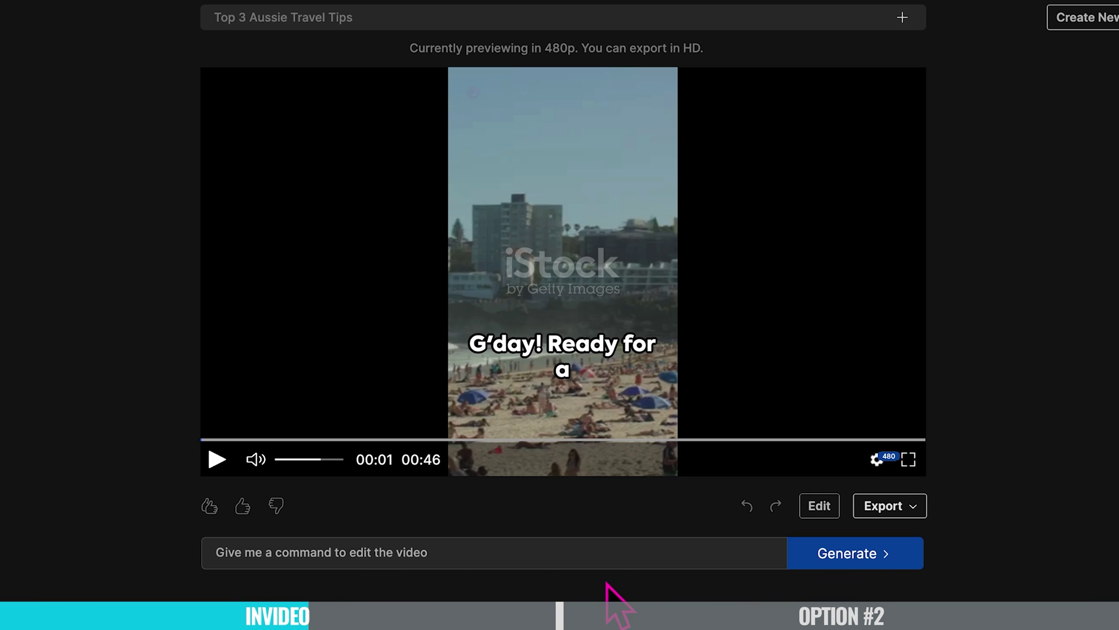
left_click(432, 546)
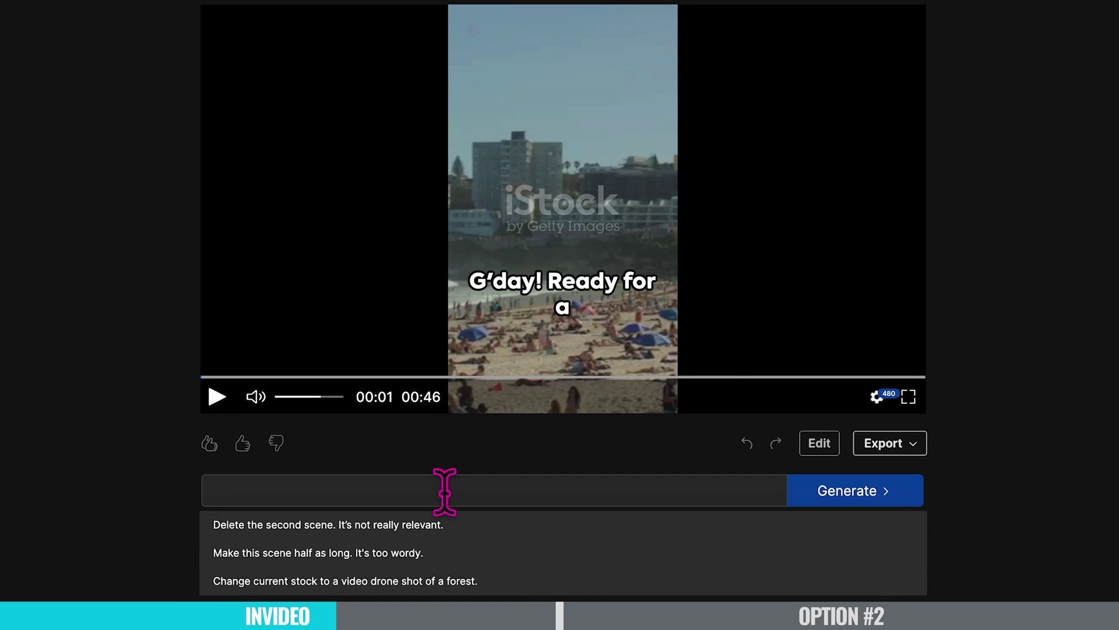
Step: Request happier music, a snappier cut under 30 seconds and tip titles, then play the 22-second result
type("change background music to be happi")
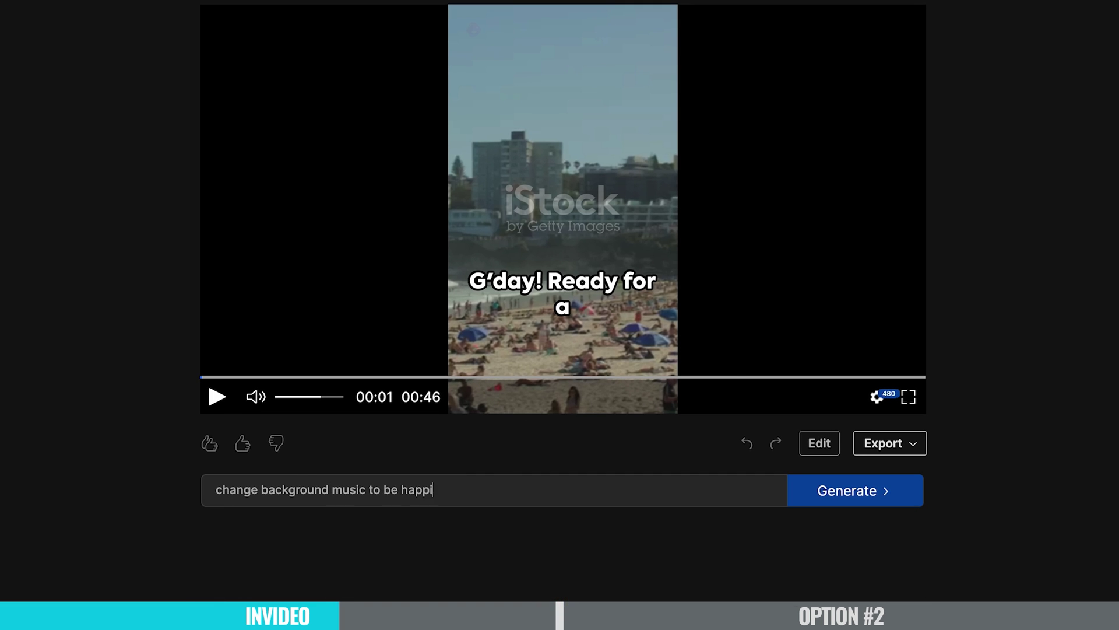
type("er. make the video snappier, and make it under 30 seco")
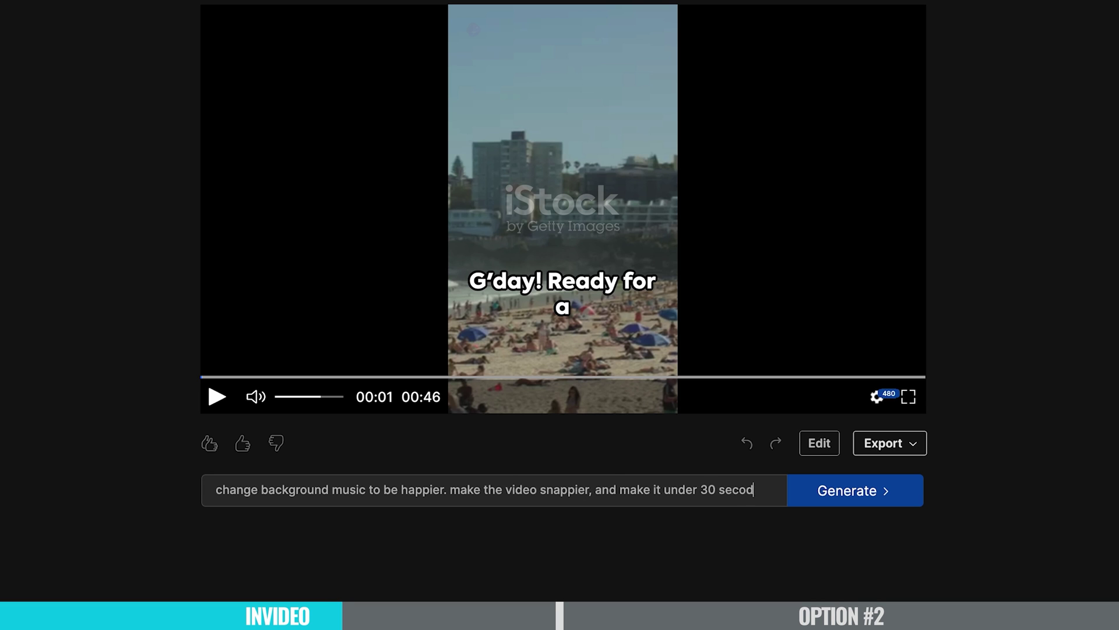
type("nds long. Also, add a title for each top")
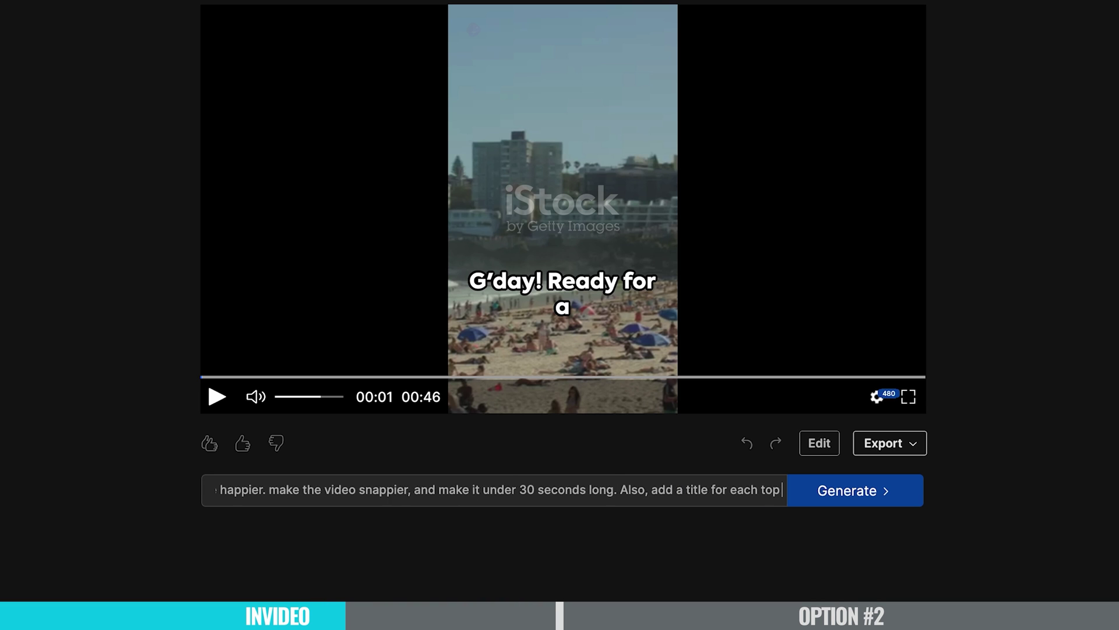
type(" tip at the top of the")
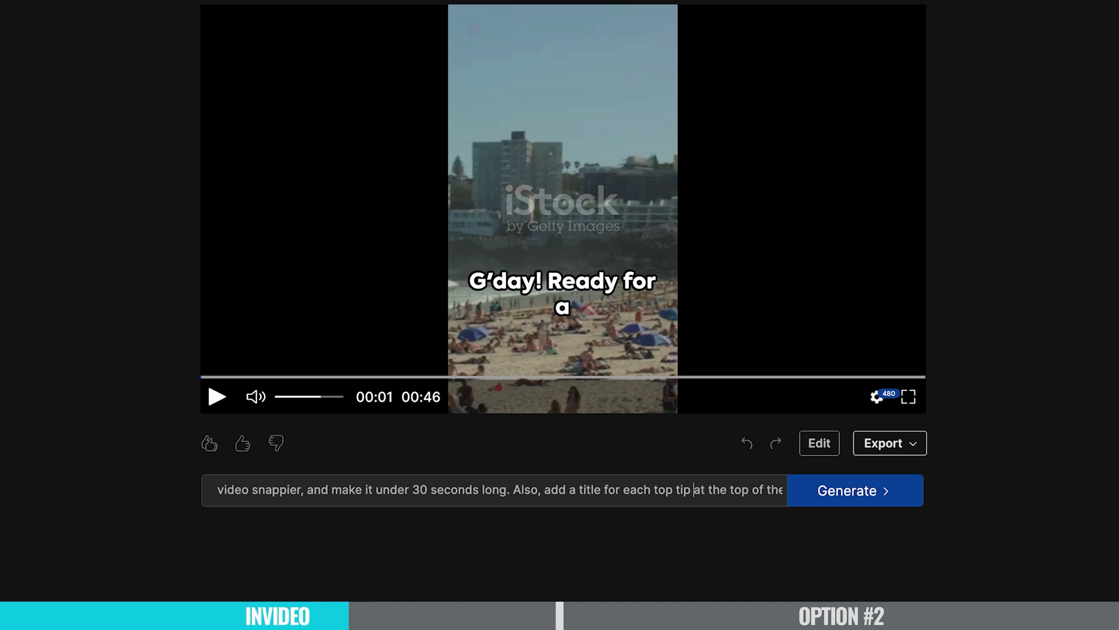
type(" screen.")
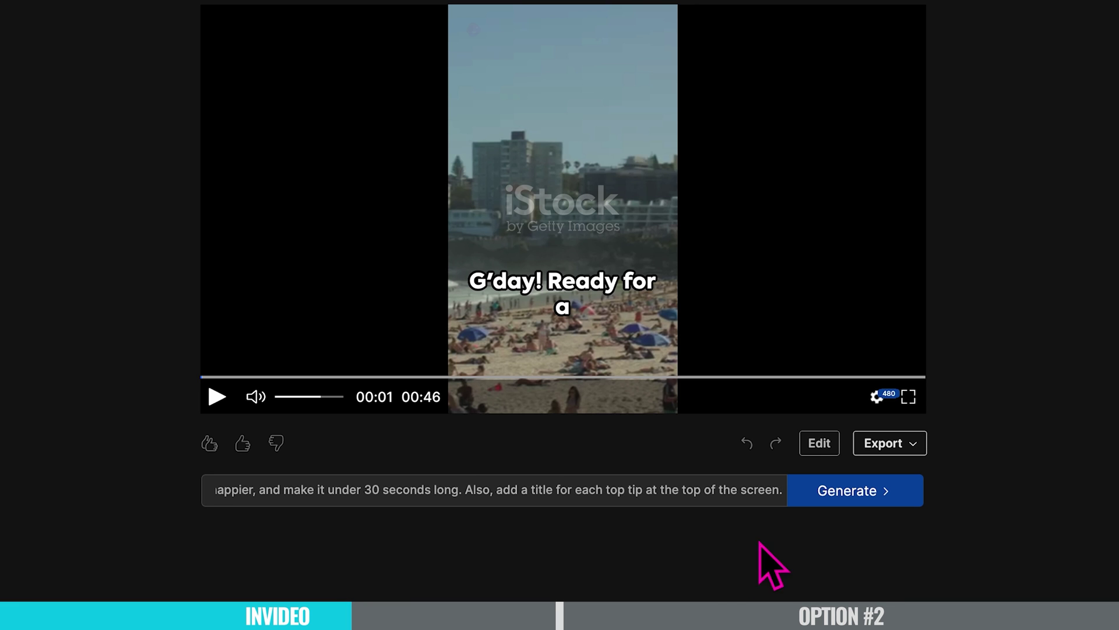
left_click(854, 492)
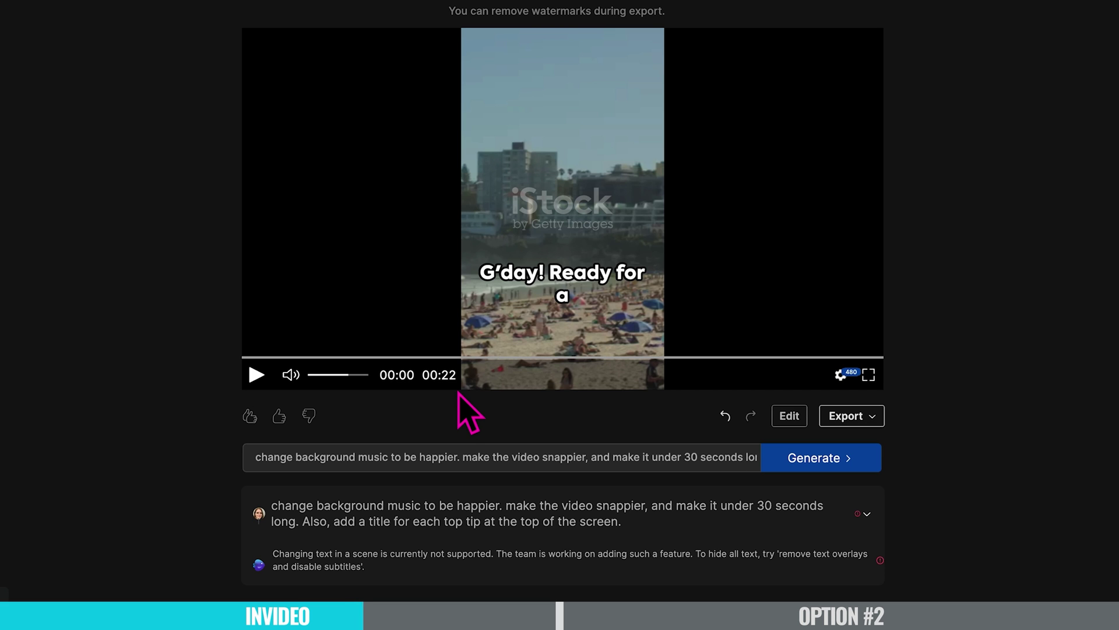
left_click(257, 378)
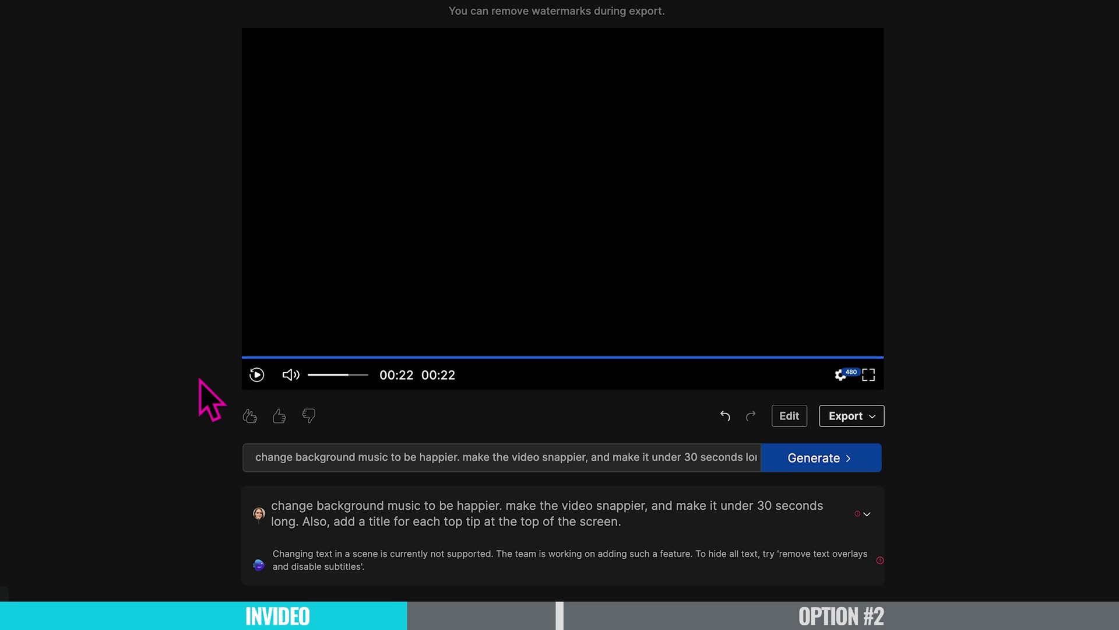
Step: Prepend 'Change voiceover to young' to the previous request and resubmit for a young Australian female voiceover
left_click(790, 415)
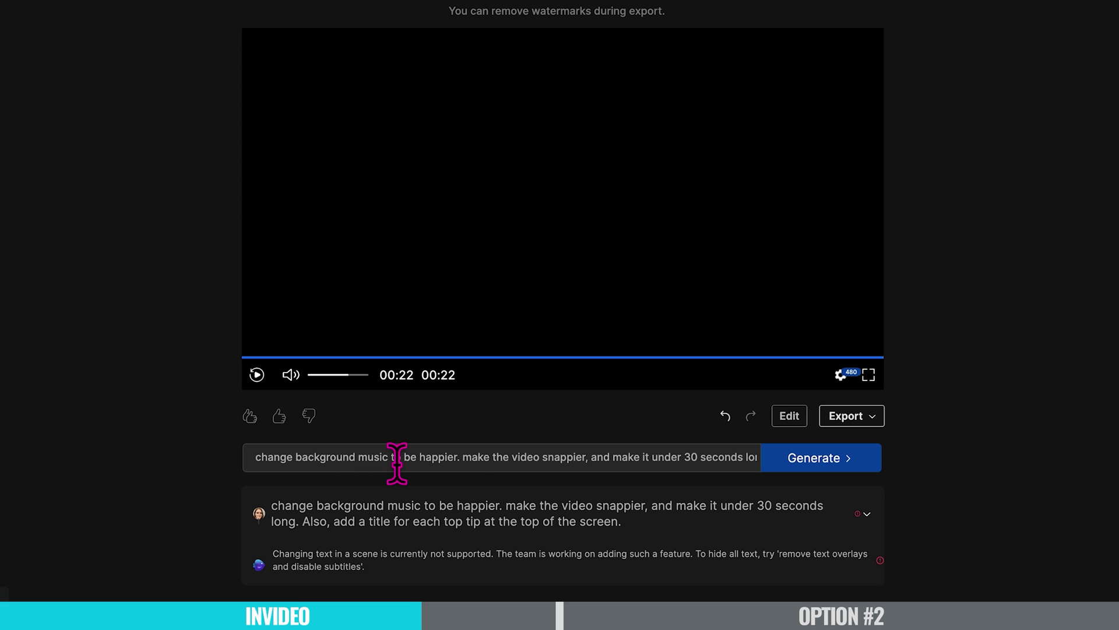
left_click(397, 464)
key("Home")
type("Change voiceover to young")
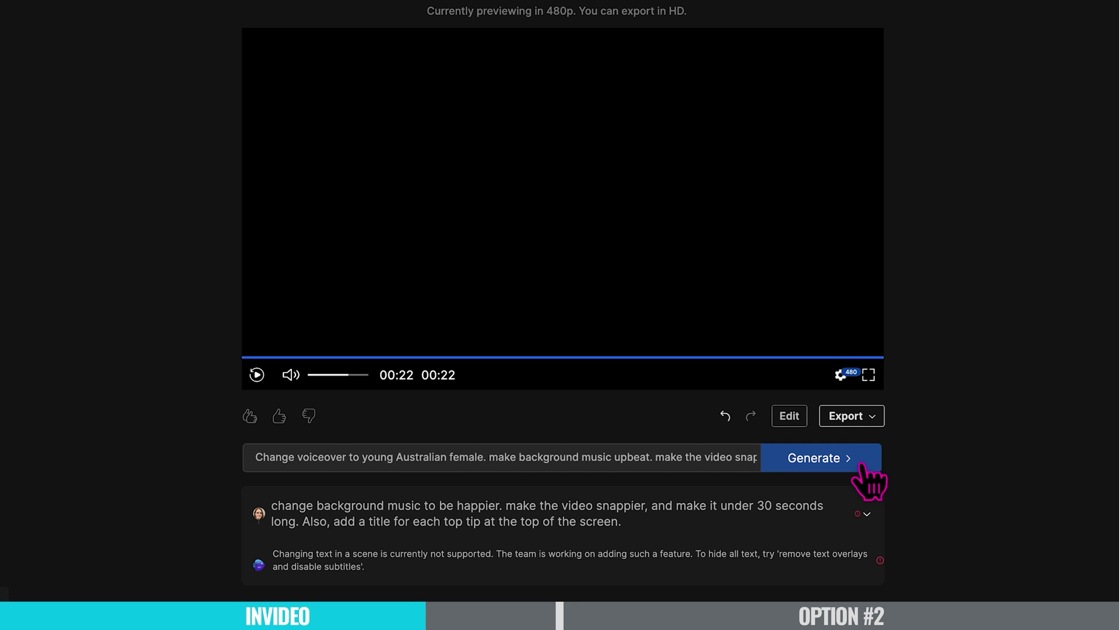
left_click(861, 464)
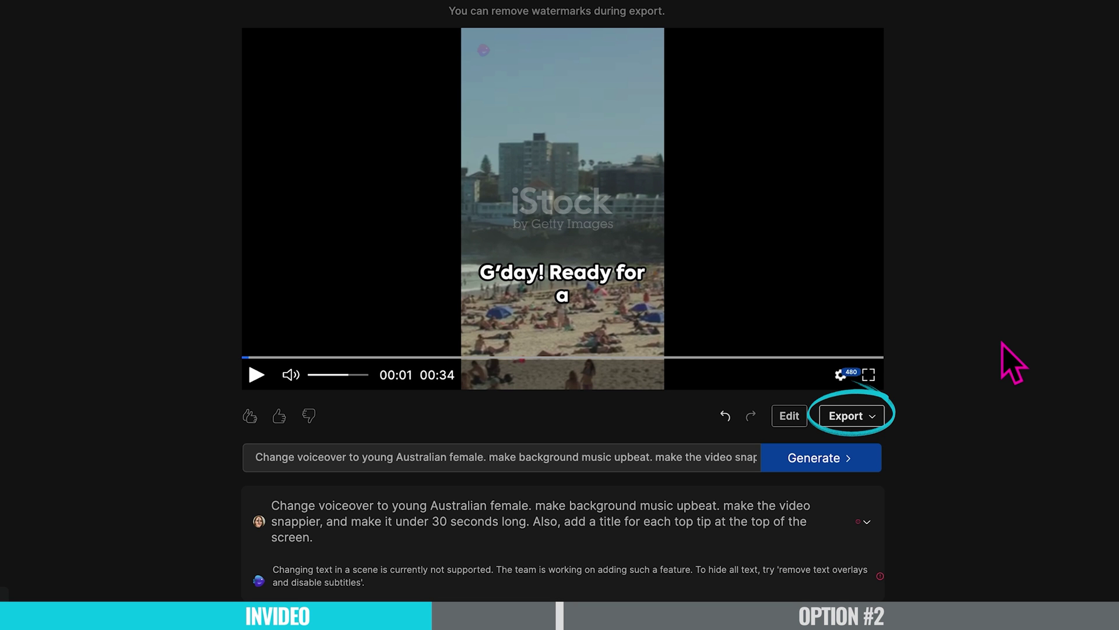
Step: Export Top 3 Aussie Travel Tips at 1080p, keeping stock watermarks and choosing Normal branding
left_click(881, 421)
left_click(922, 448)
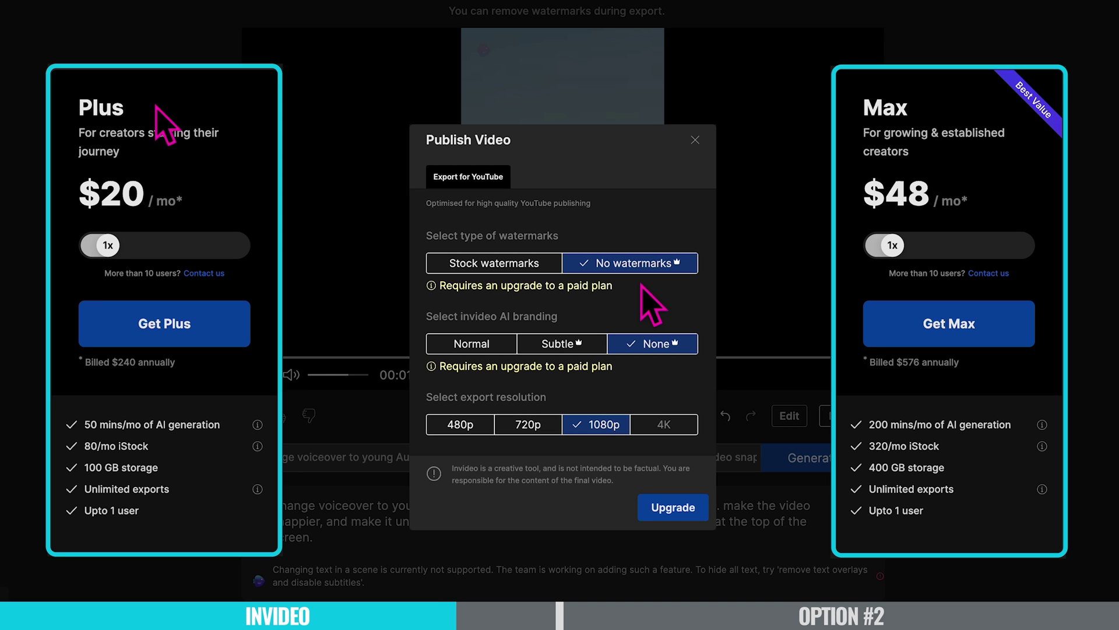
left_click(664, 265)
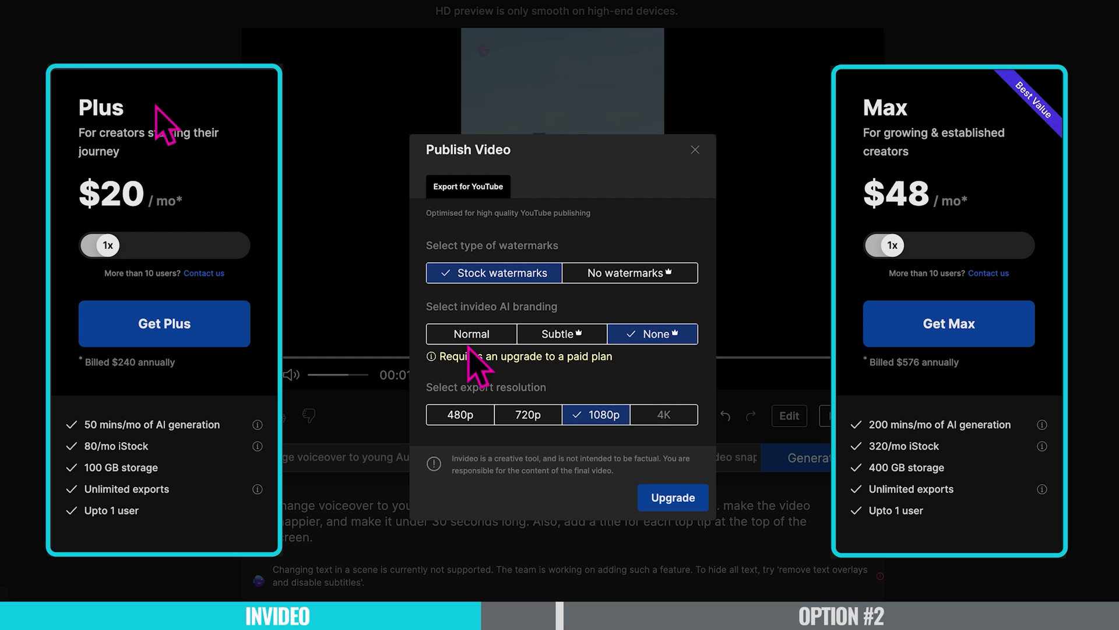
left_click(466, 337)
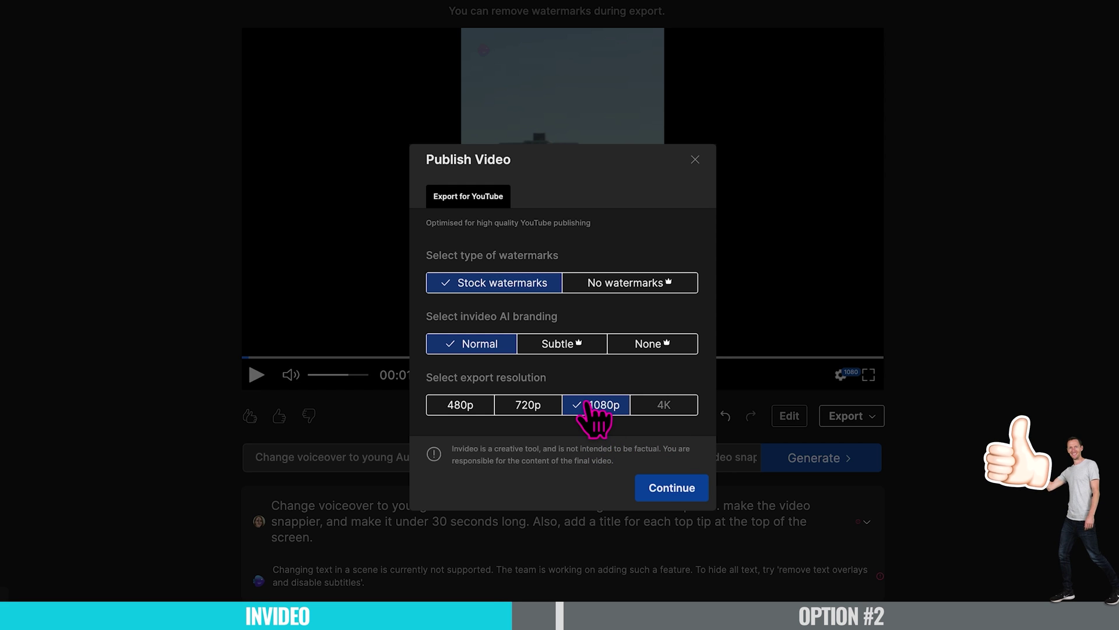
left_click(661, 487)
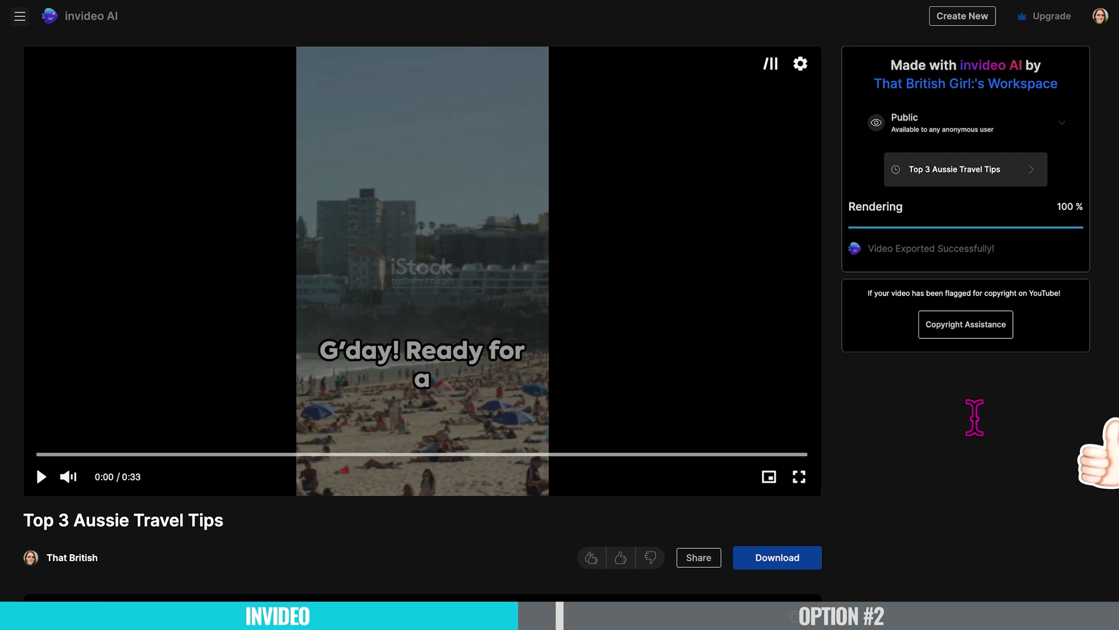
Step: Copy the exported video's public watch link and close the Share dialog
scroll(1020, 175, "down", 1)
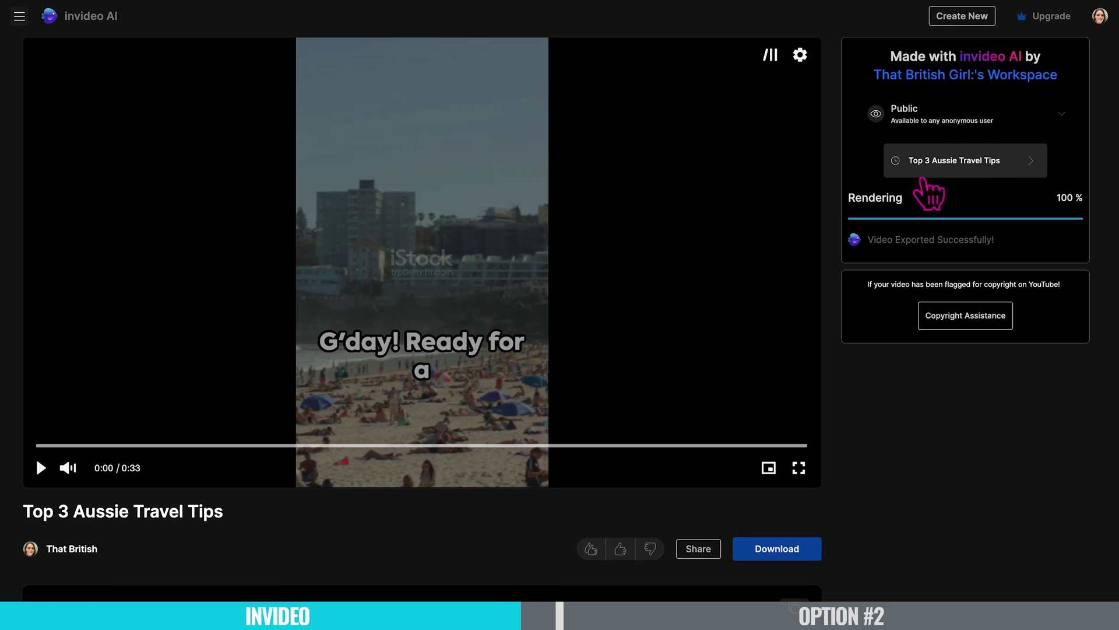
scroll(712, 580, "down", 2)
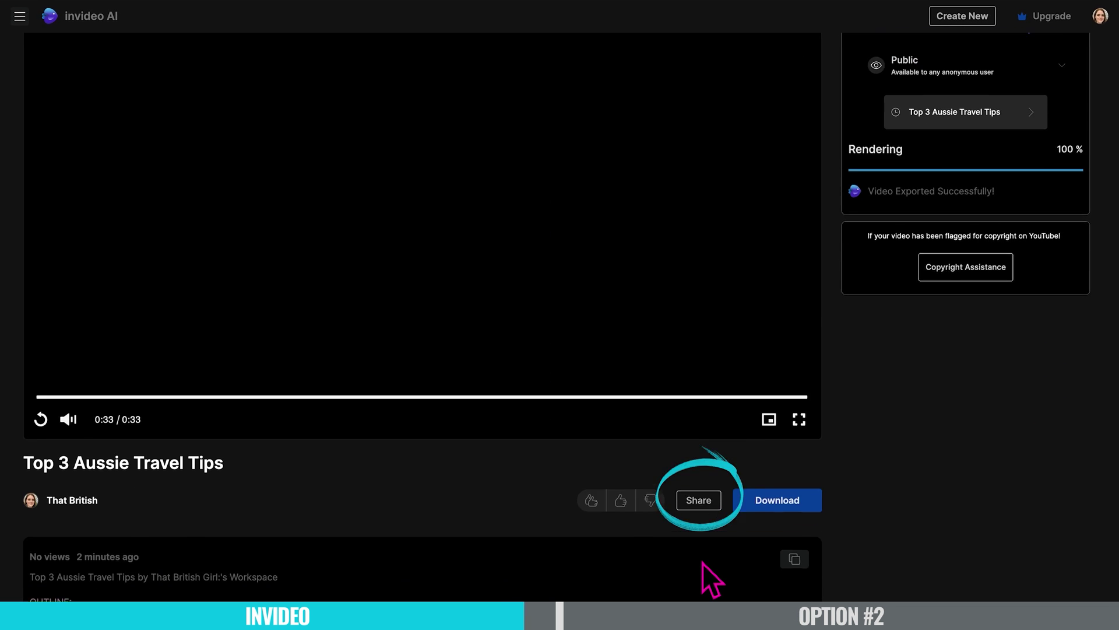
left_click(700, 492)
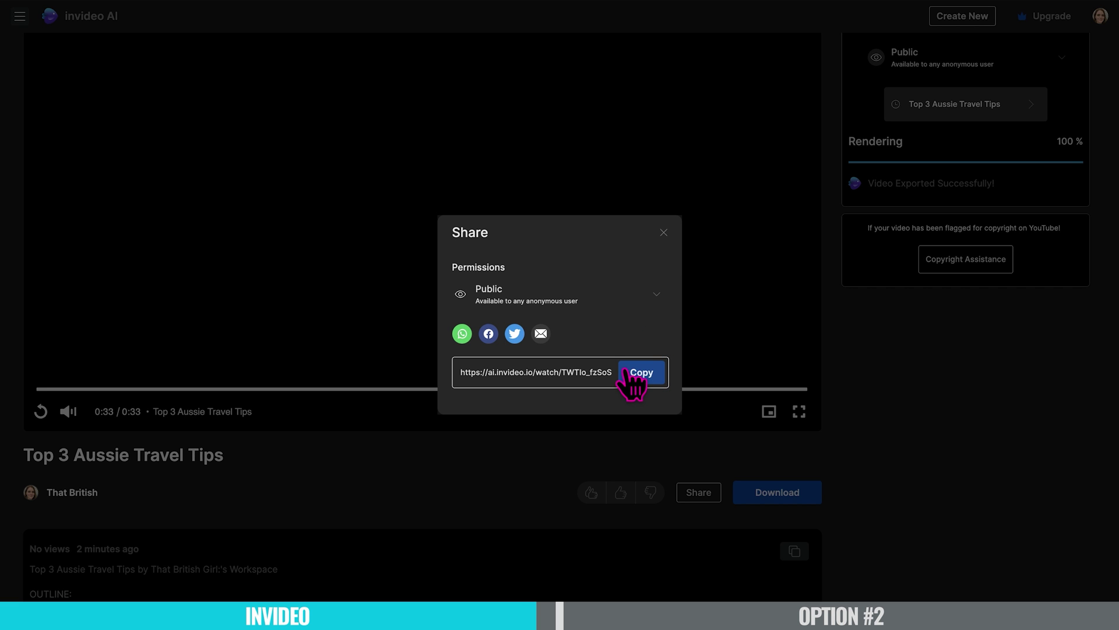
left_click(663, 232)
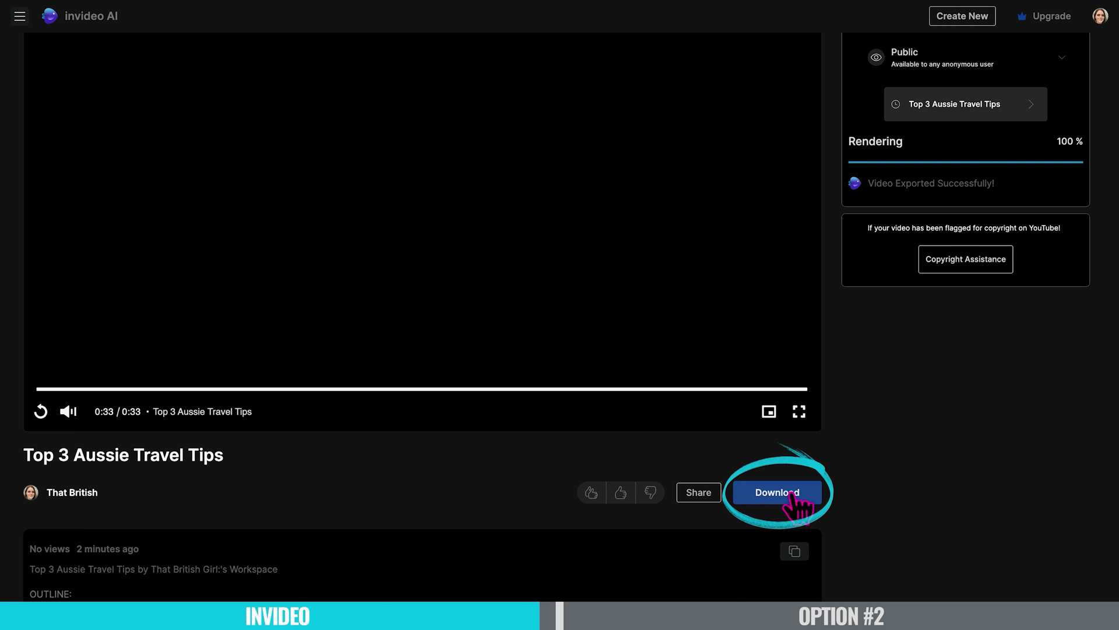
scroll(784, 470, "down", 1)
scroll(870, 476, "up", 3)
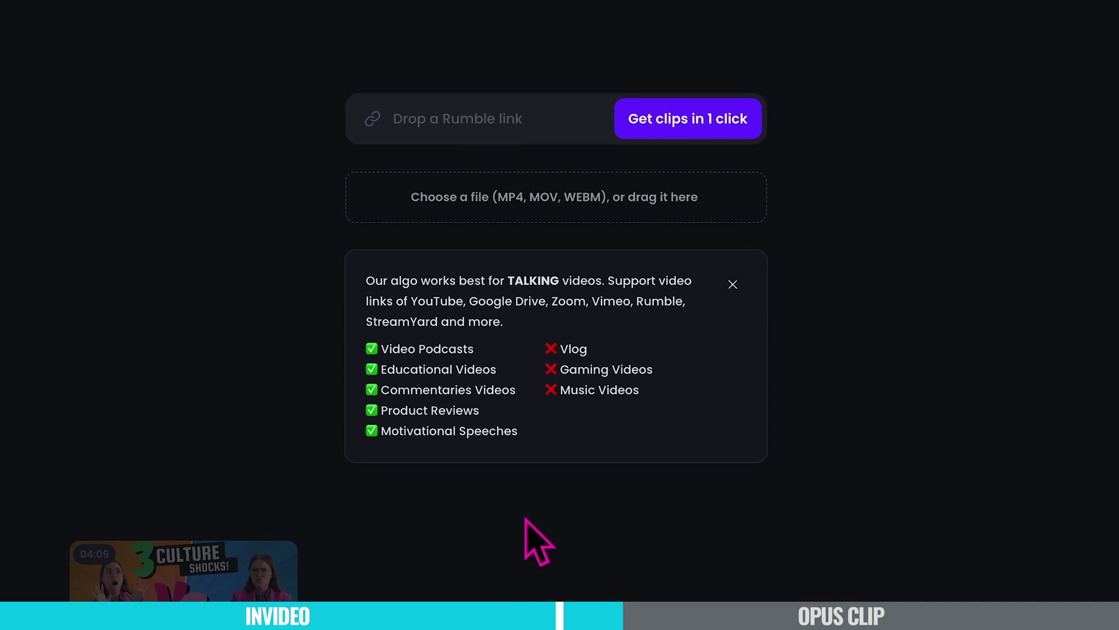
Step: Copy the share link of the Australia Vs England culture shocks YouTube video
scroll(490, 574, "down", 3)
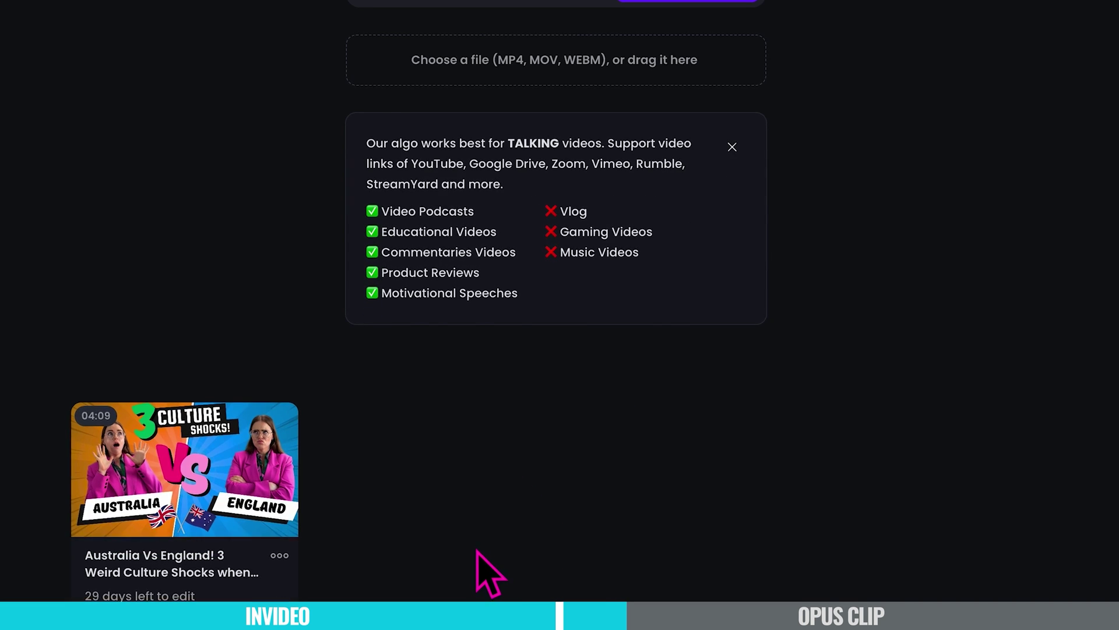
scroll(699, 408, "up", 3)
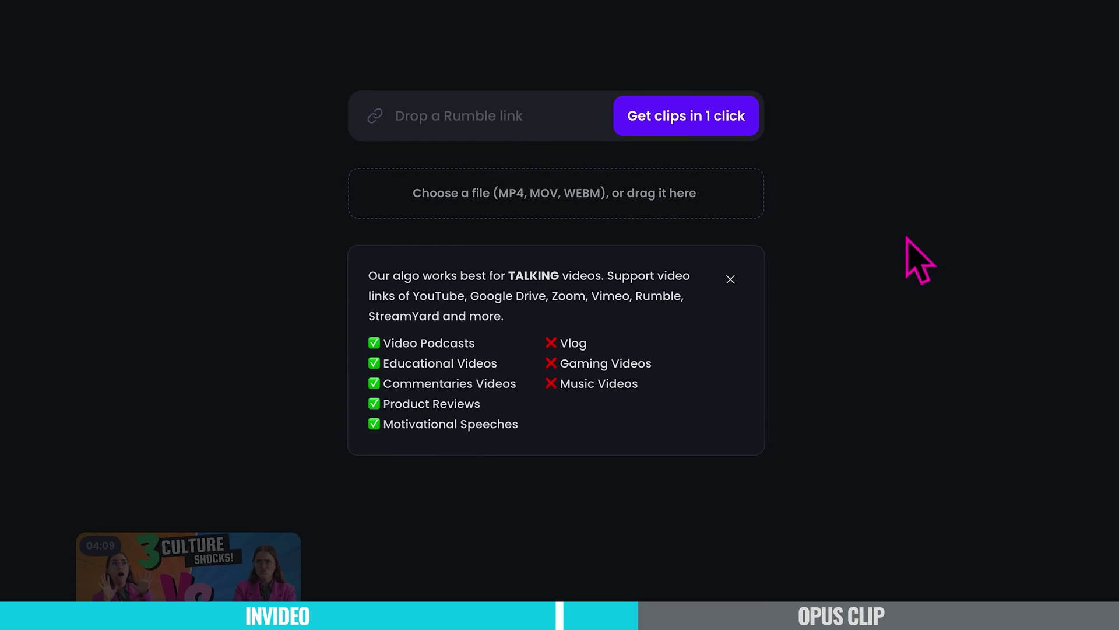
mouse_move(531, 210)
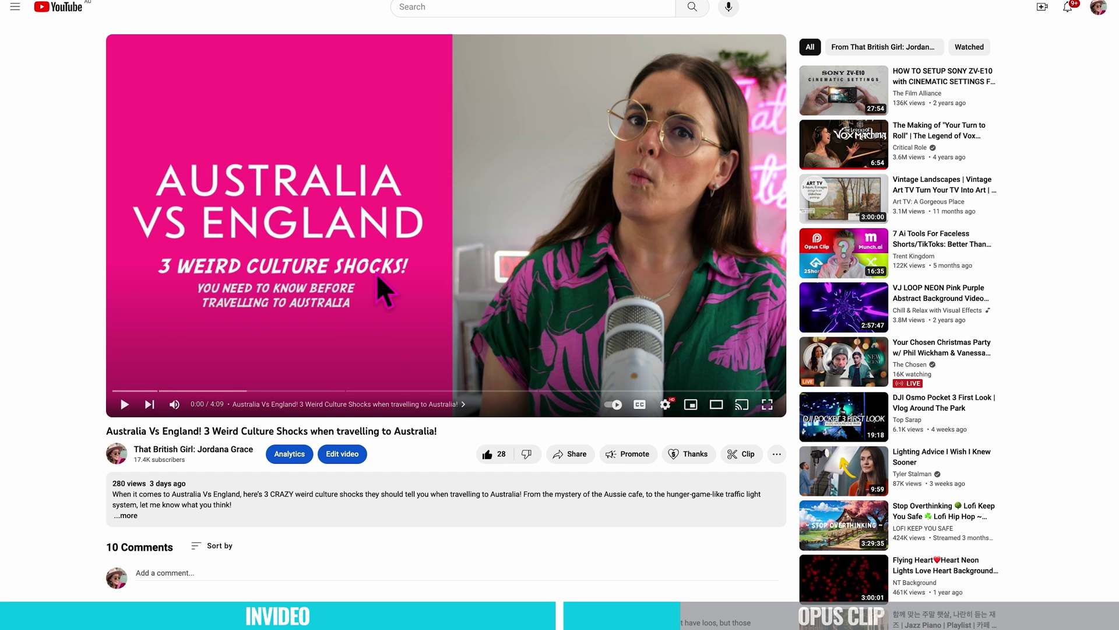
left_click(572, 454)
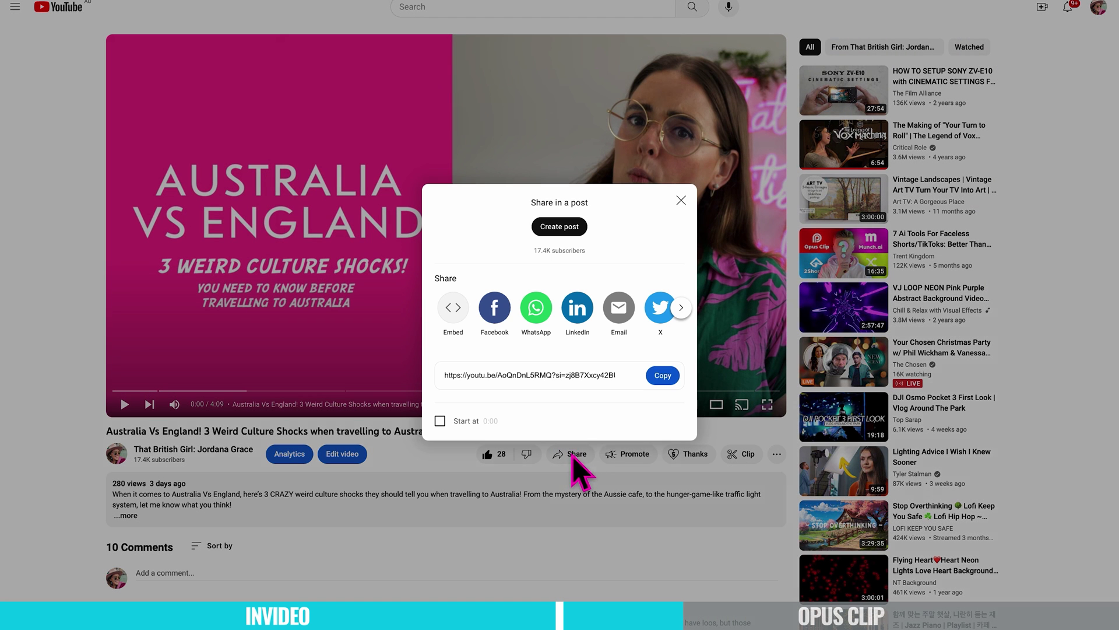
left_click(662, 376)
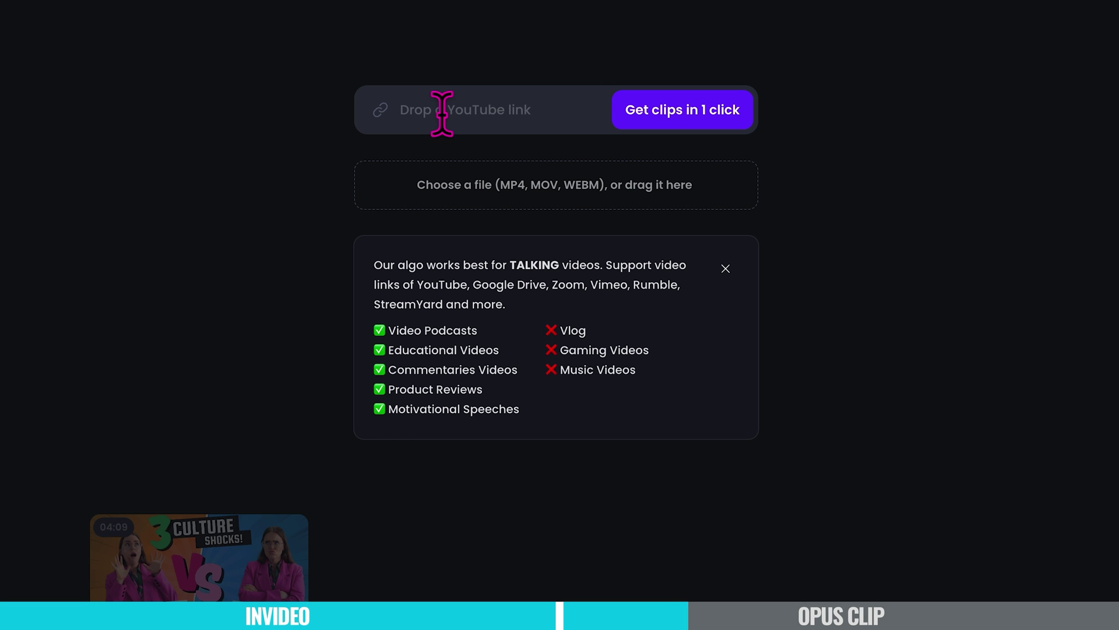
Step: Paste the Australia Vs England YouTube link into Opus Clip to load the video
key("ctrl+v")
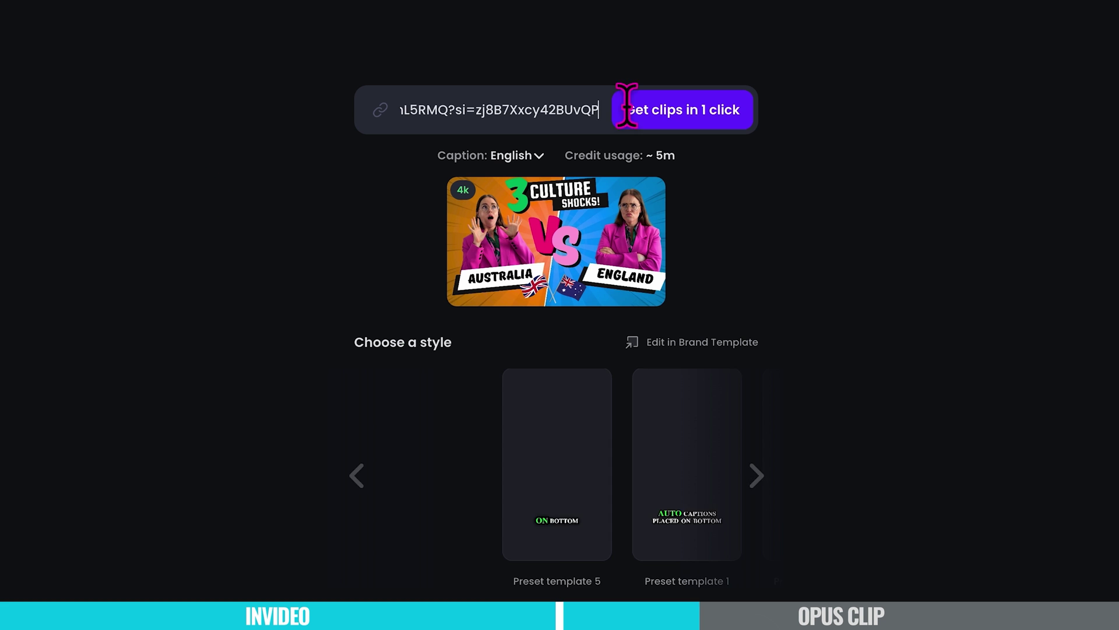
scroll(948, 261, "down", 5)
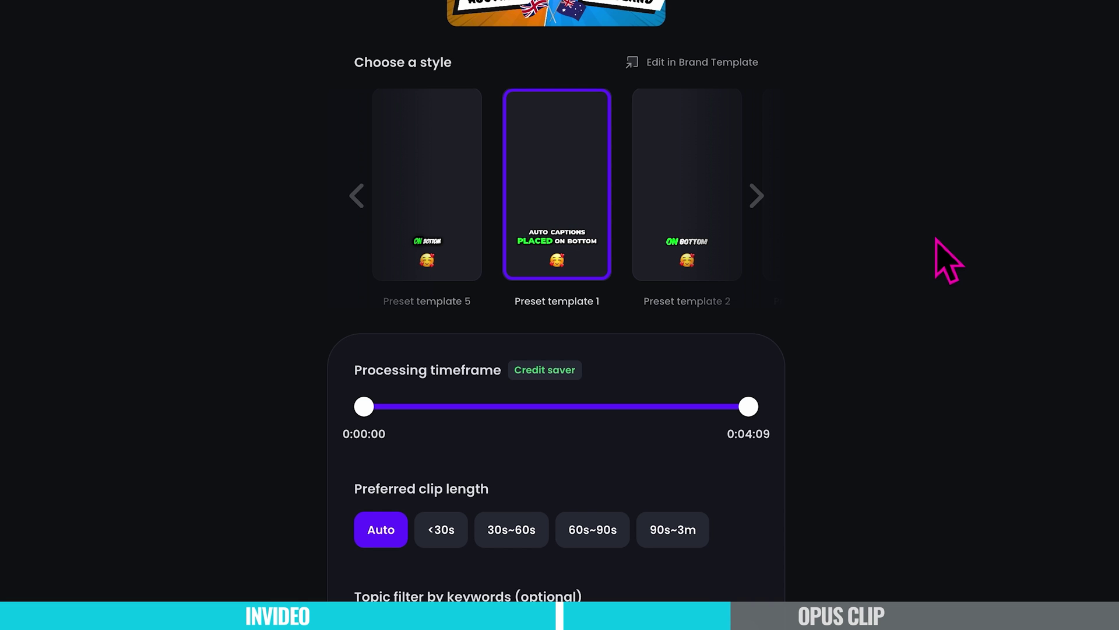
Step: Keep the full 0:00:00–0:04:09 timeframe with Preset template 1 and Auto clip length for clip generation
mouse_move(750, 413)
left_mouse_down()
mouse_move(588, 414)
mouse_move(752, 414)
left_mouse_up()
scroll(861, 427, "down", 1)
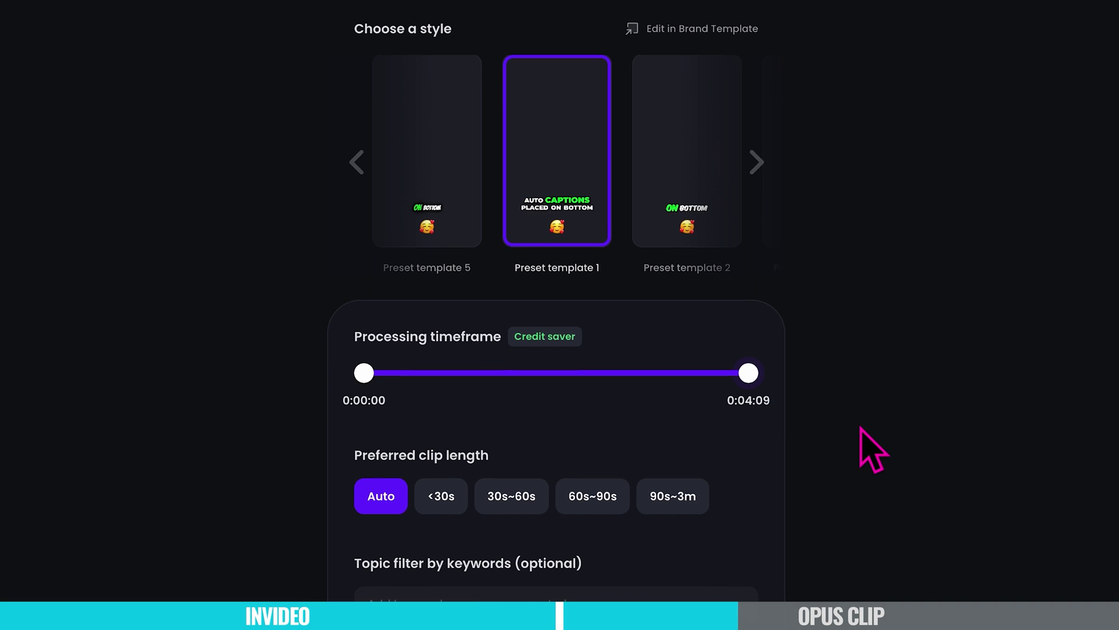
scroll(861, 431, "up", 1)
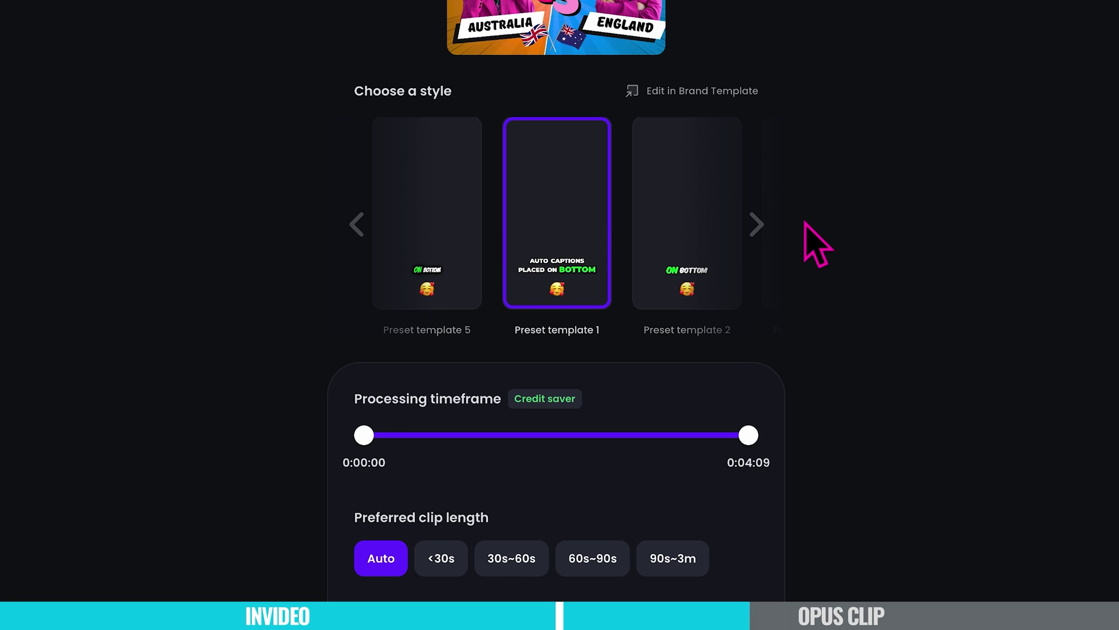
scroll(808, 239, "down", 2)
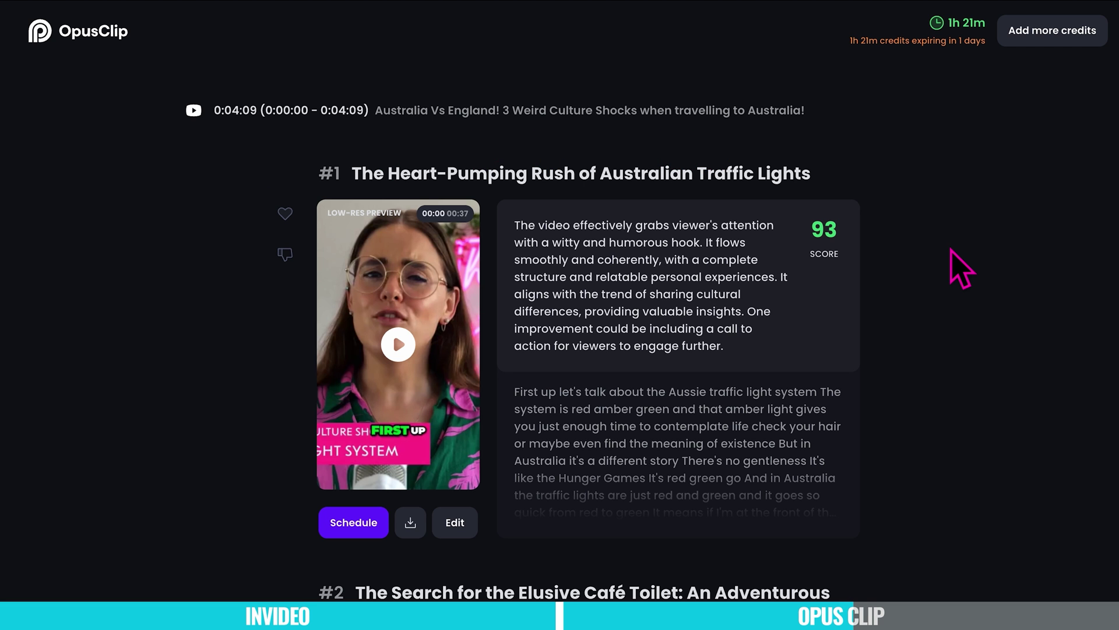
scroll(962, 269, "down", 20)
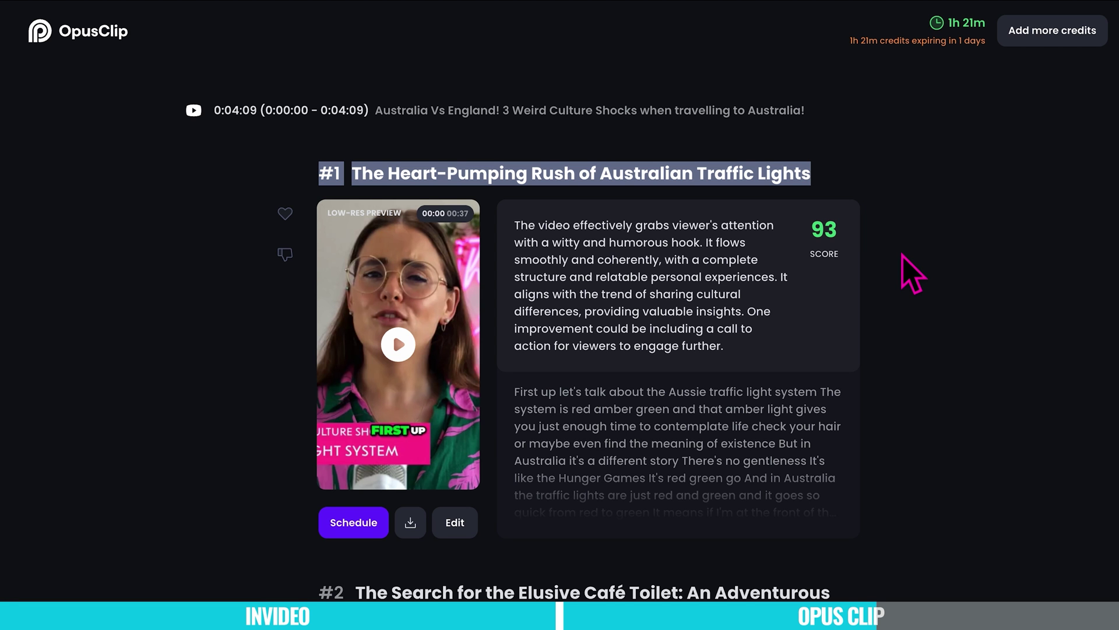
scroll(912, 274, "down", 9)
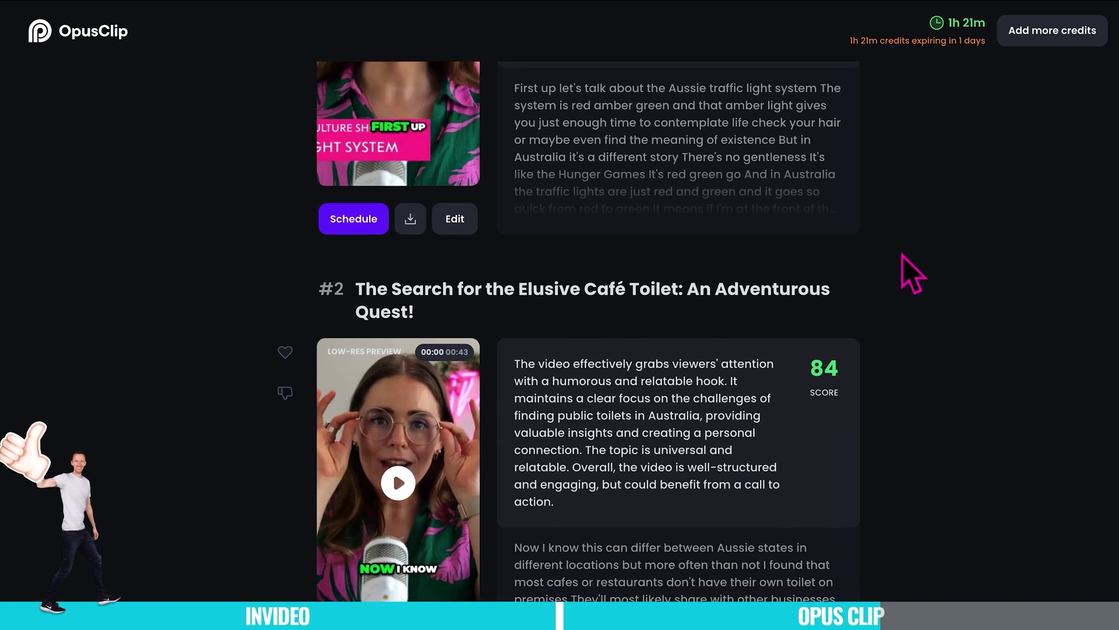
scroll(913, 274, "down", 12)
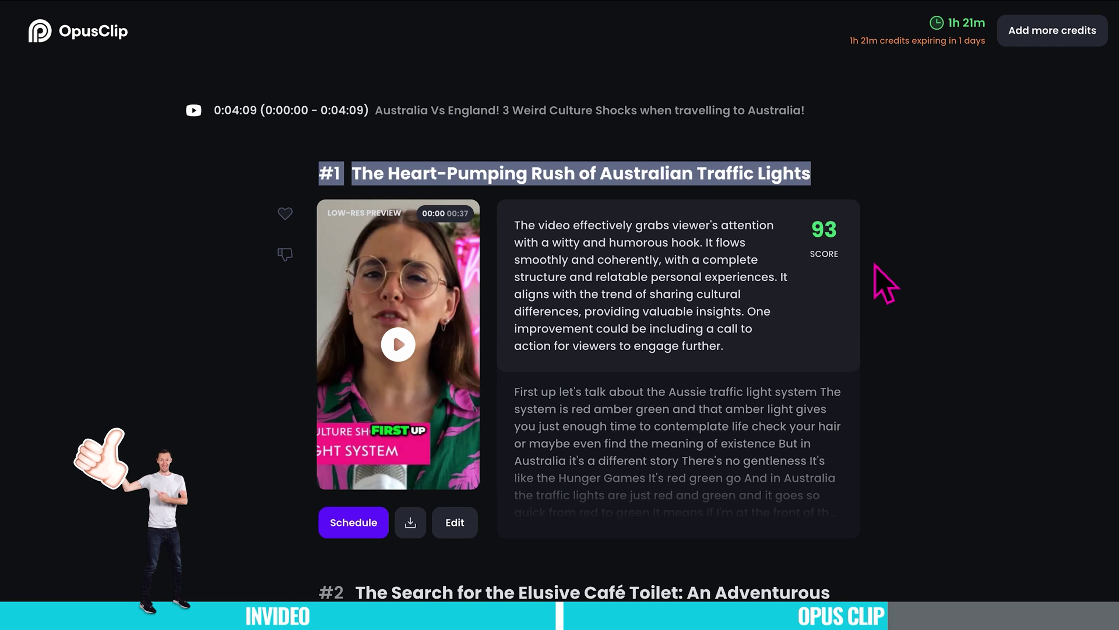
scroll(880, 274, "down", 1)
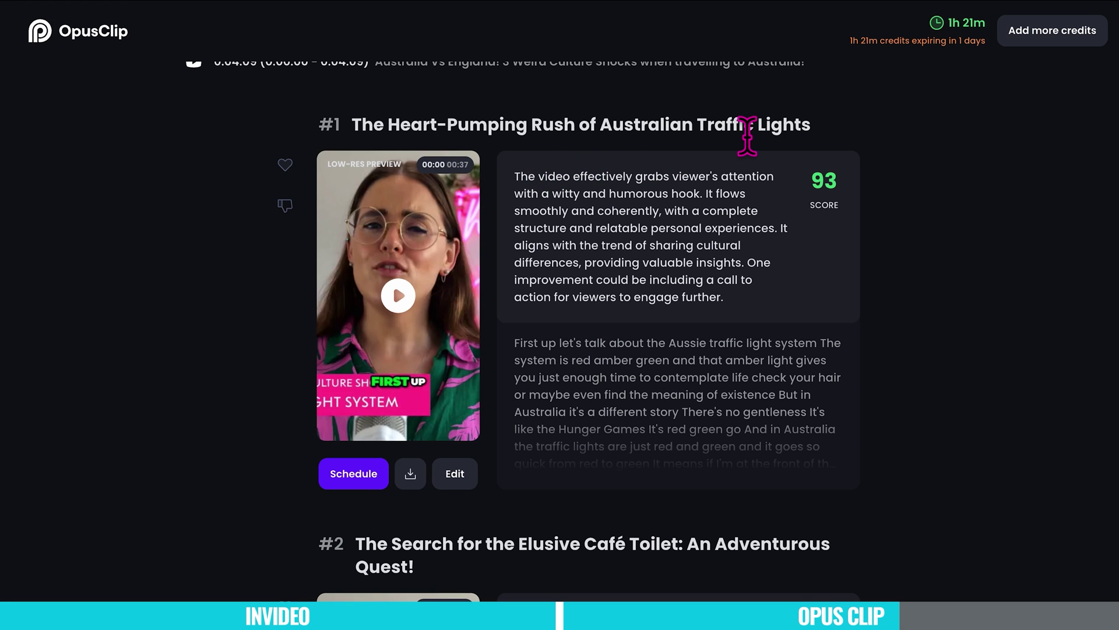
triple_click(756, 303)
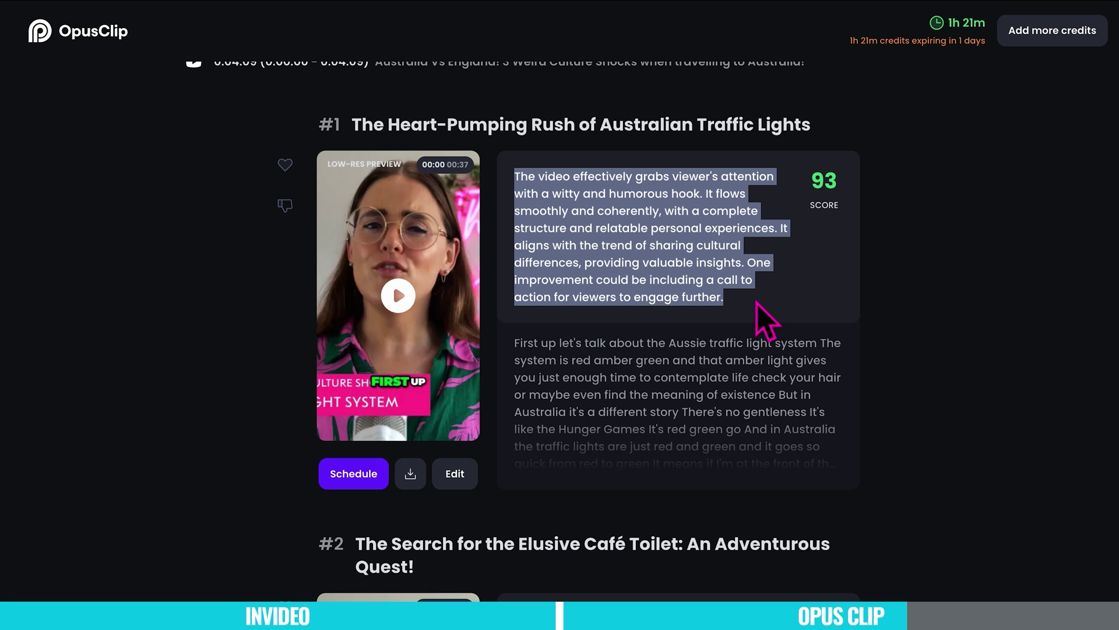
mouse_move(640, 380)
scroll(642, 402, "down", 1)
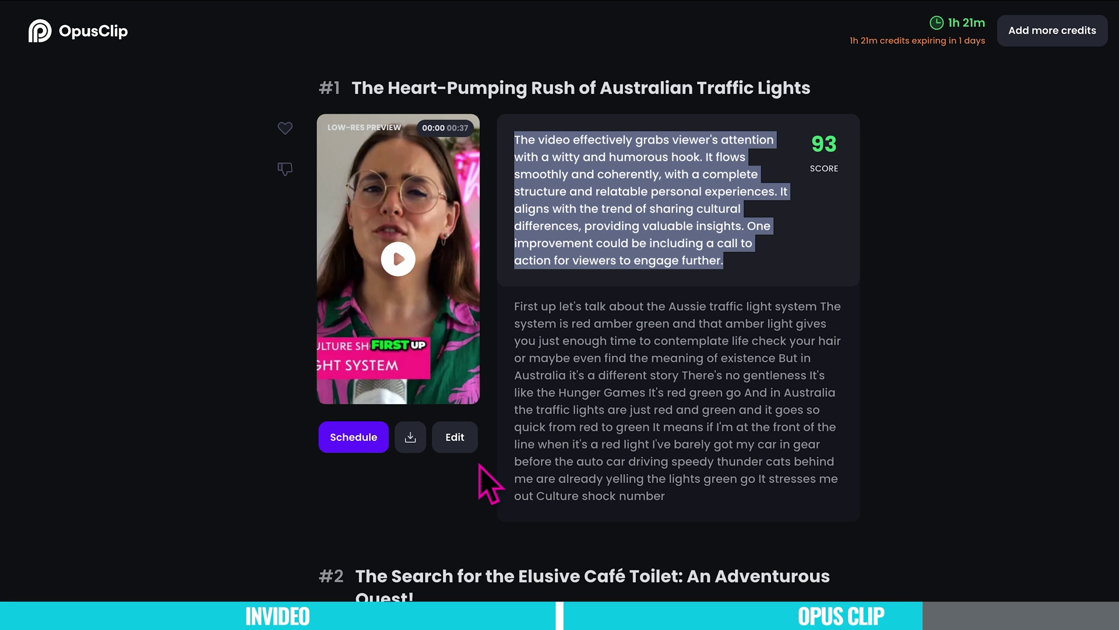
scroll(388, 329, "up", 2)
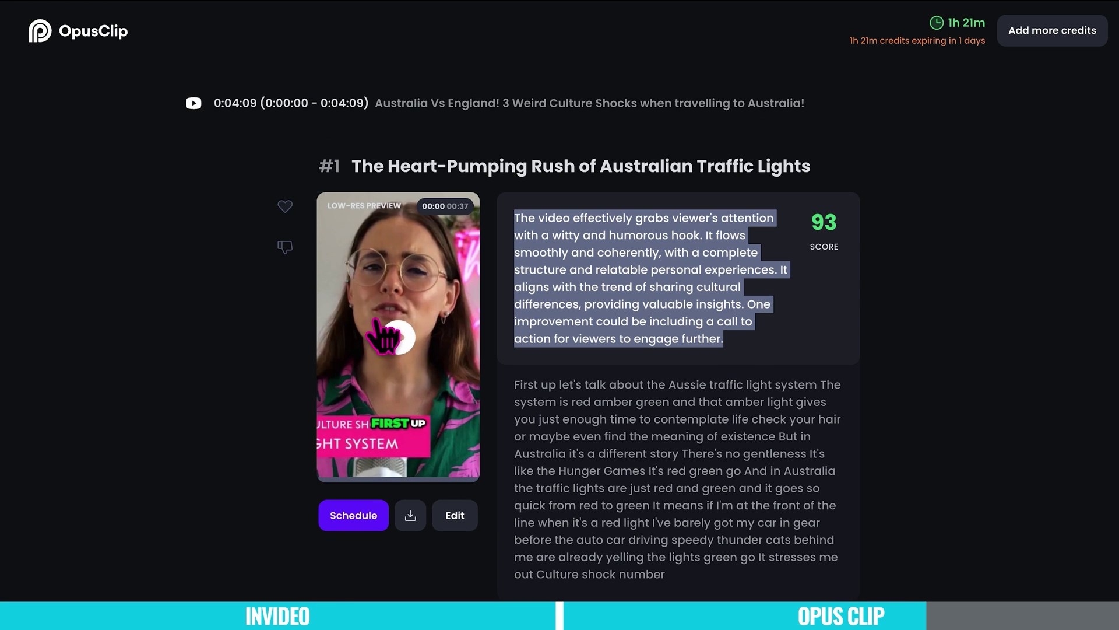
Step: Preview clip #1, the top-scoring Australian traffic lights clip, then open it in the clip editor
left_click(392, 337)
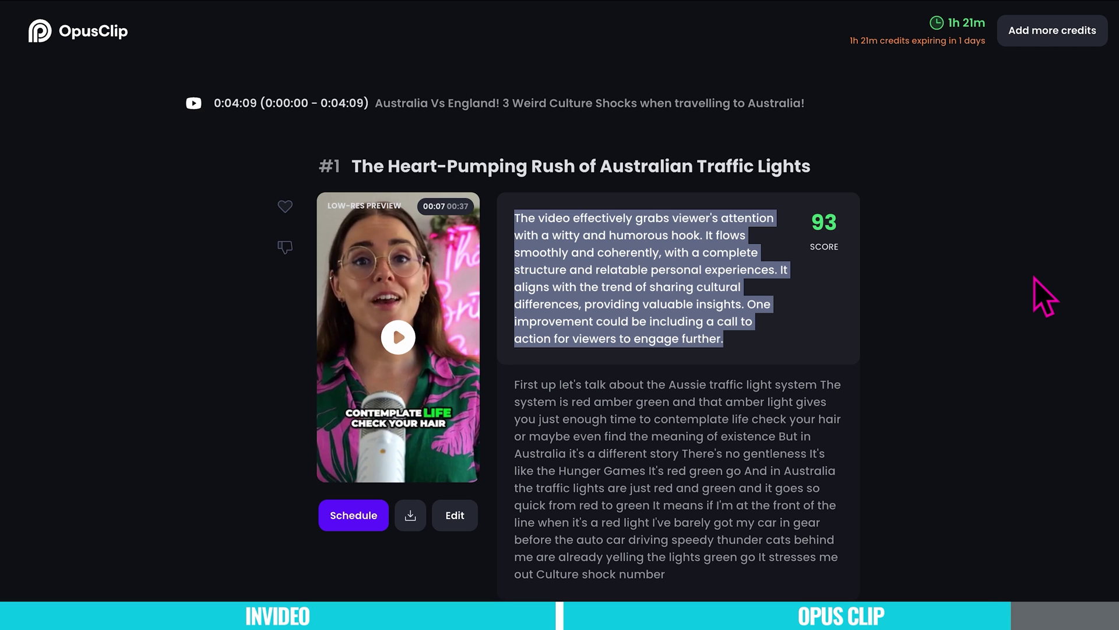
left_click(455, 515)
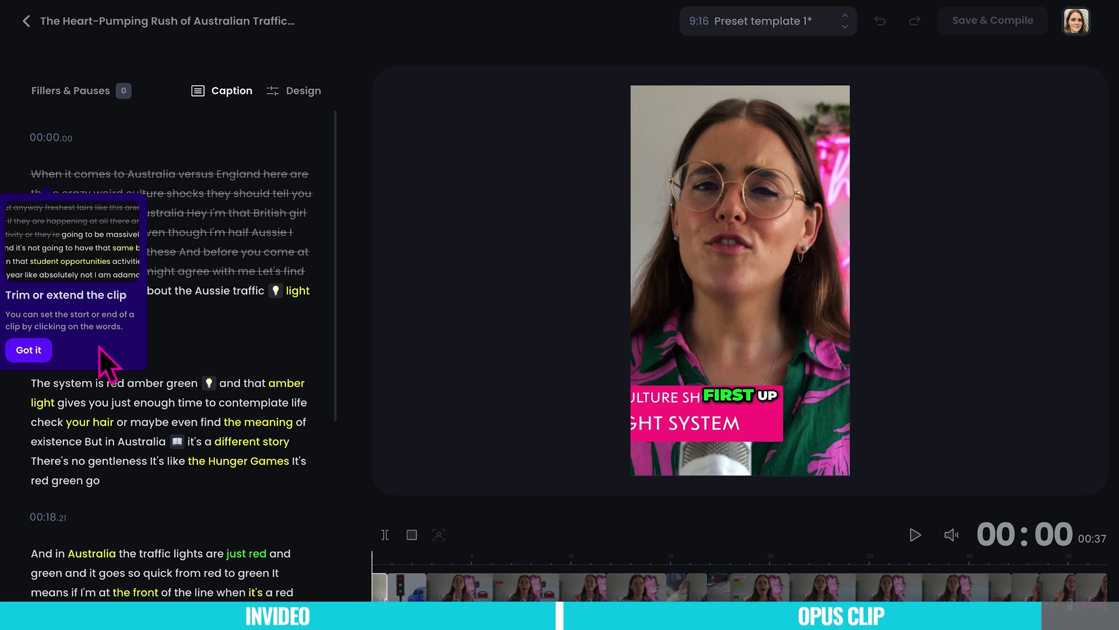
Step: Dismiss the onboarding tips, style the captions with Preset template 3, and Save & Compile the clip
left_click(28, 350)
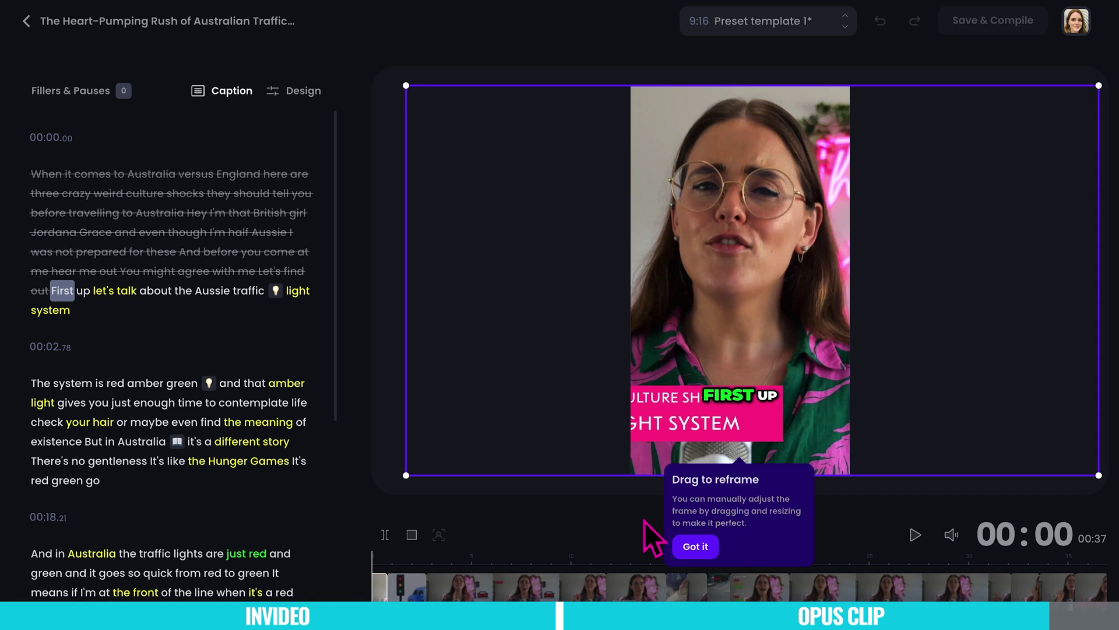
left_click(695, 547)
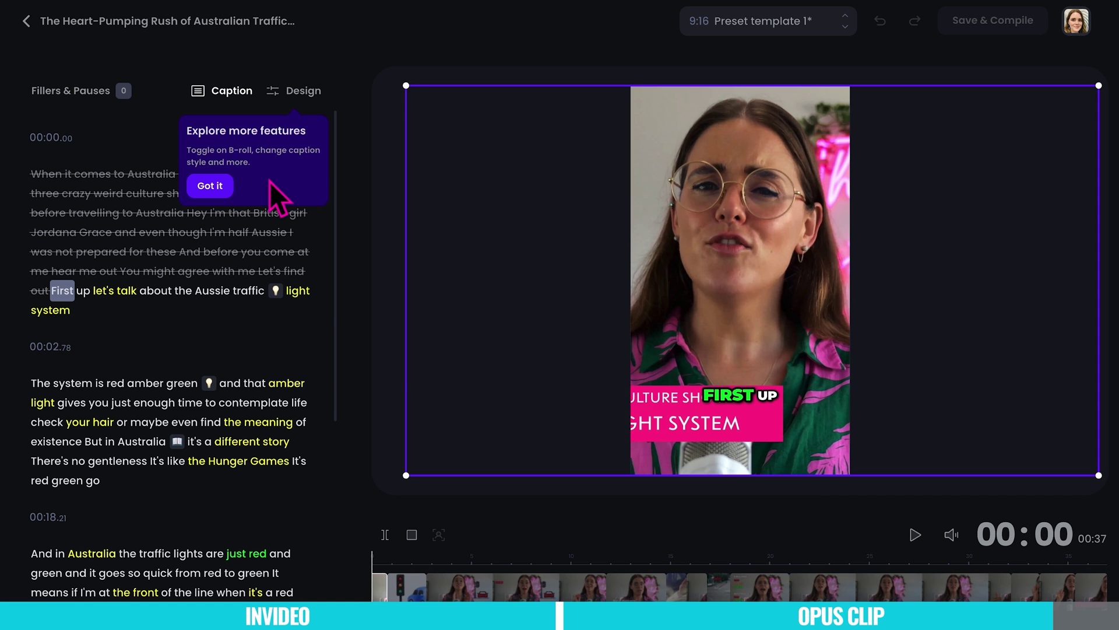
left_click(229, 178)
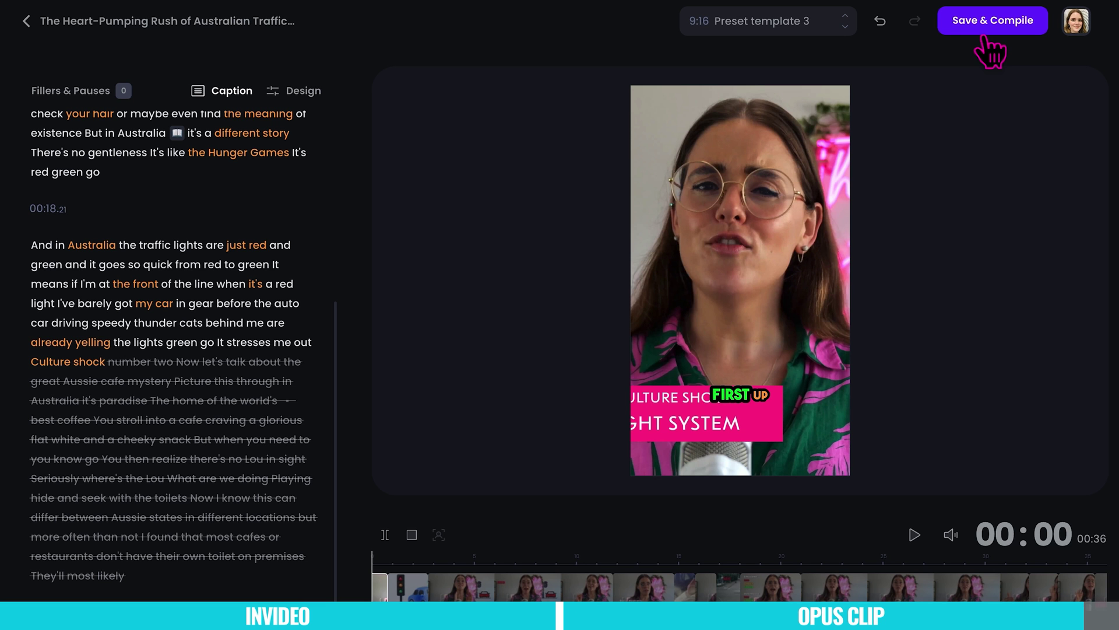
left_click(997, 28)
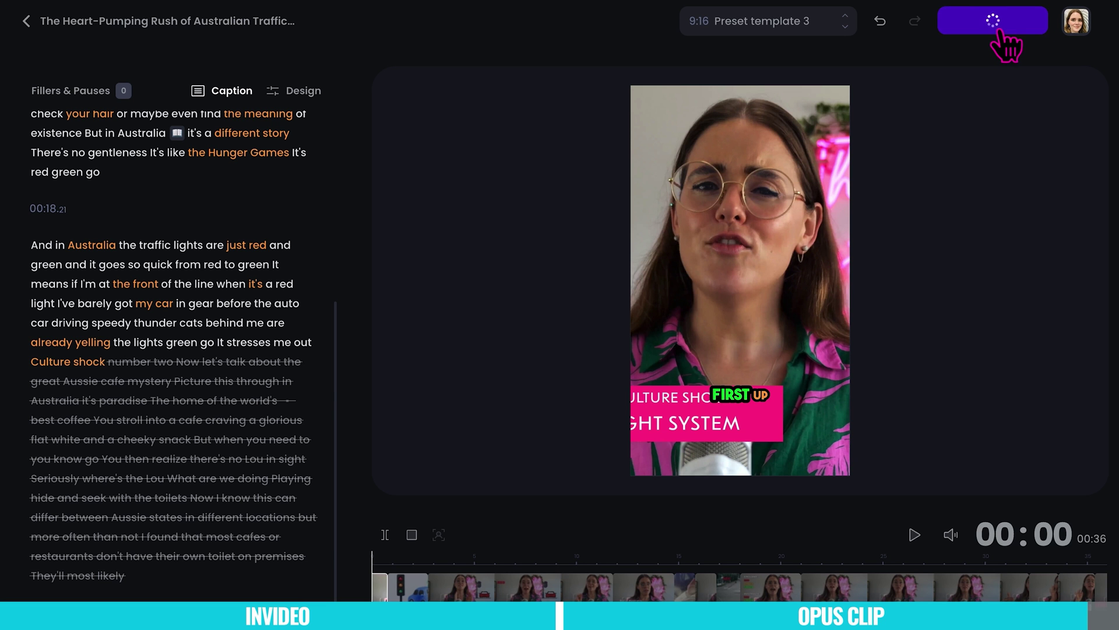